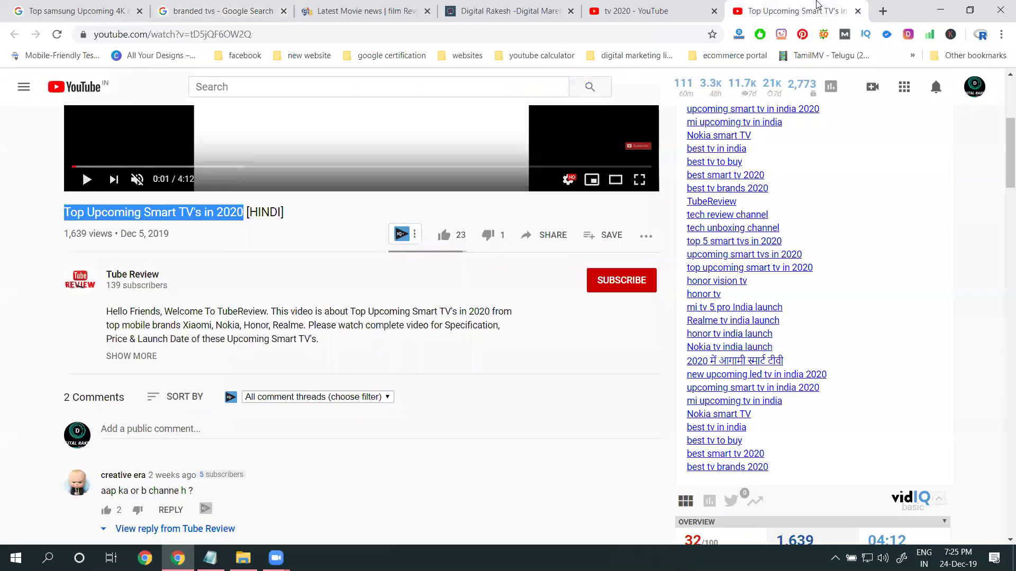
{"action": "scroll", "coordinate": [378, 383], "scroll_direction": "up", "scroll_amount": 2}
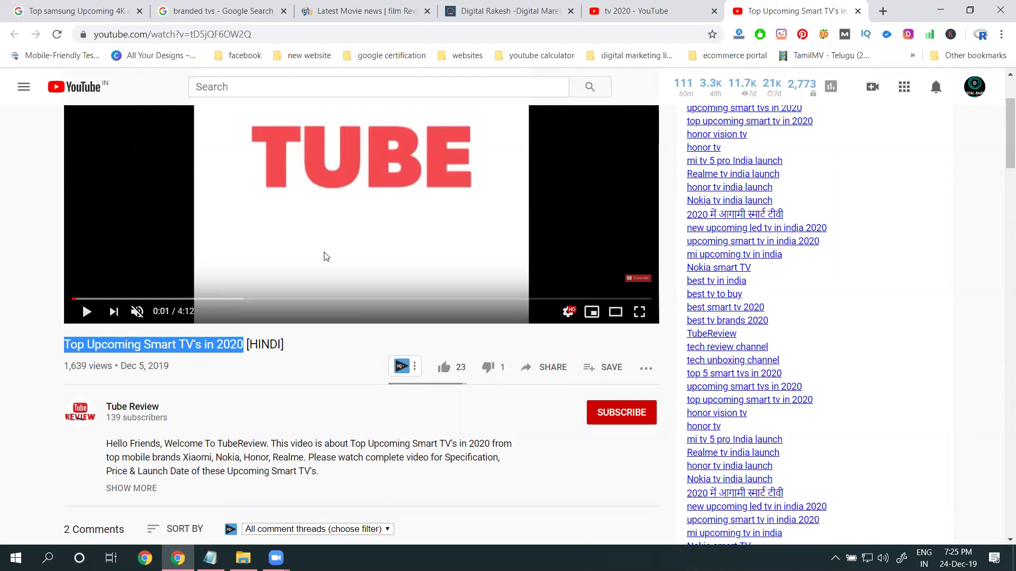
{"action": "left_click", "coordinate": [461, 11]}
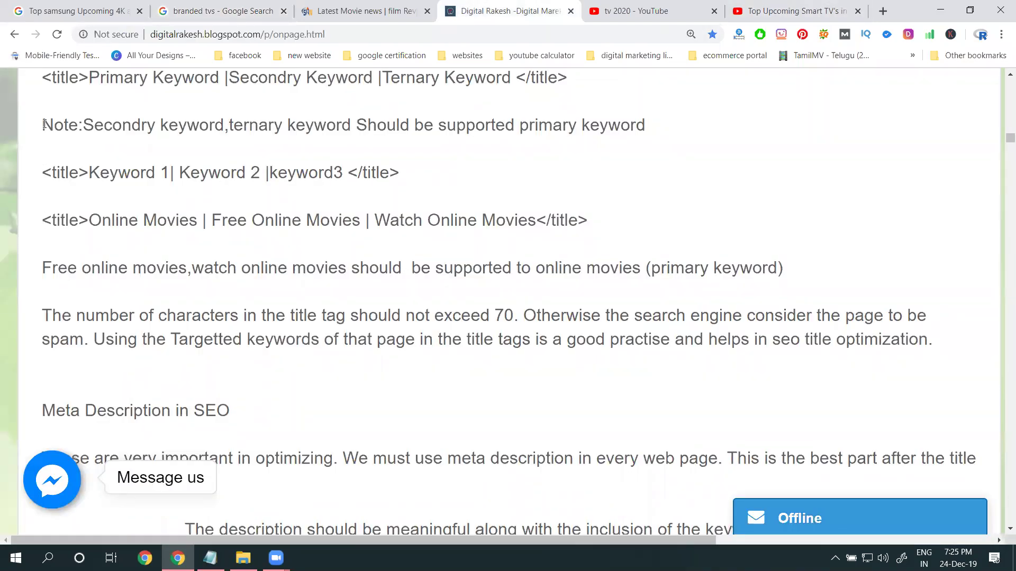
{"action": "scroll", "coordinate": [43, 143], "scroll_direction": "up", "scroll_amount": 2}
{"action": "left_click_drag", "start_coordinate": [90, 137], "coordinate": [508, 151]}
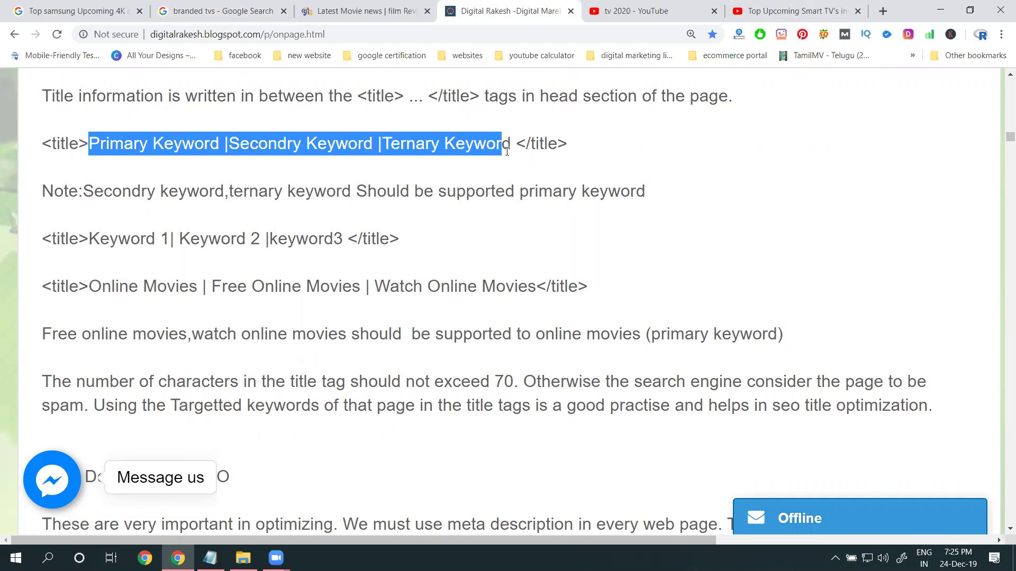
{"action": "left_click", "coordinate": [90, 284]}
{"action": "left_click_drag", "start_coordinate": [90, 286], "coordinate": [204, 286]}
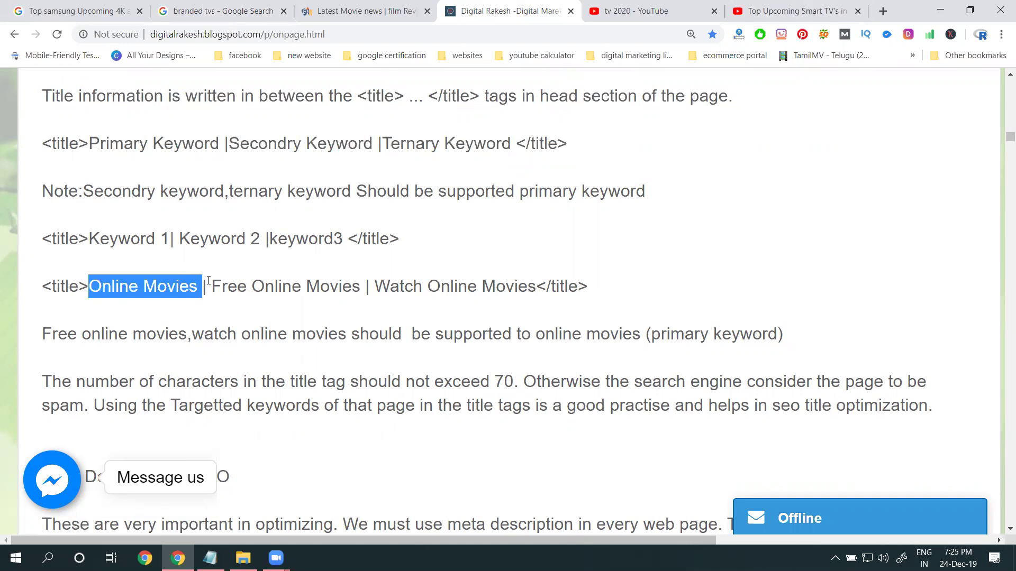
{"action": "left_click_drag", "start_coordinate": [209, 286], "coordinate": [531, 287]}
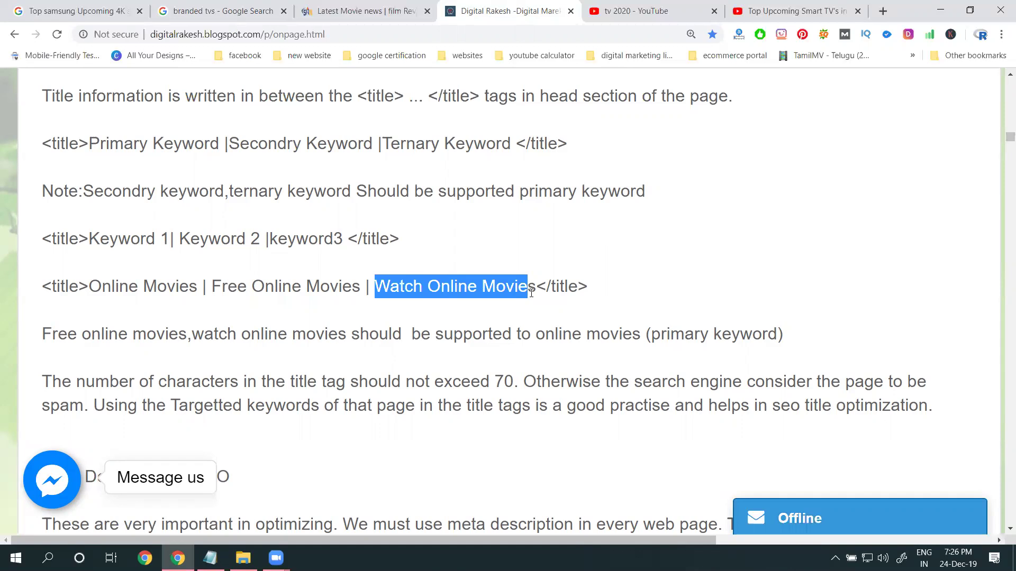
{"action": "scroll", "coordinate": [372, 270], "scroll_direction": "down", "scroll_amount": 3}
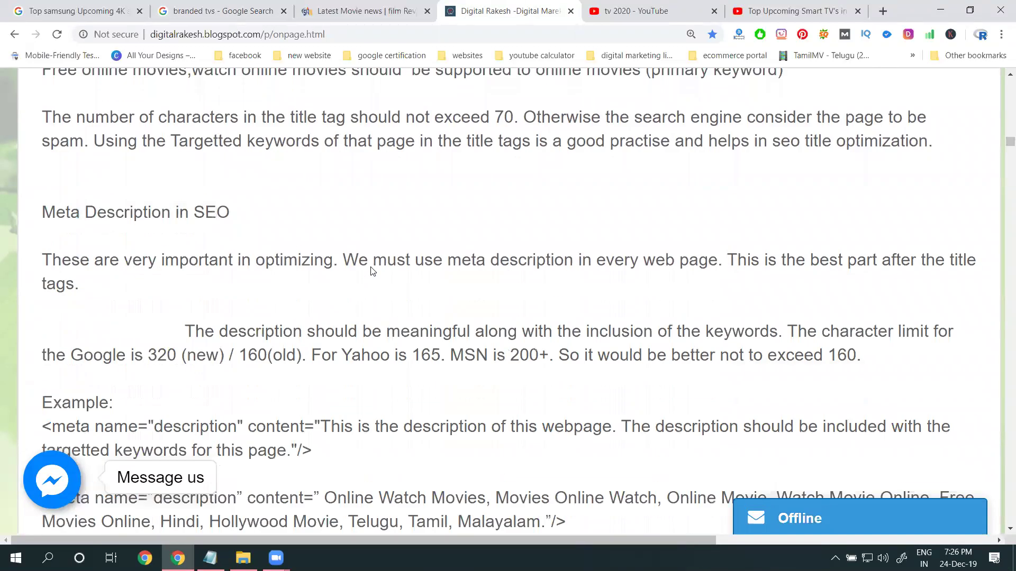
{"action": "scroll", "coordinate": [372, 271], "scroll_direction": "down", "scroll_amount": 3}
{"action": "left_click_drag", "start_coordinate": [584, 257], "coordinate": [552, 257]}
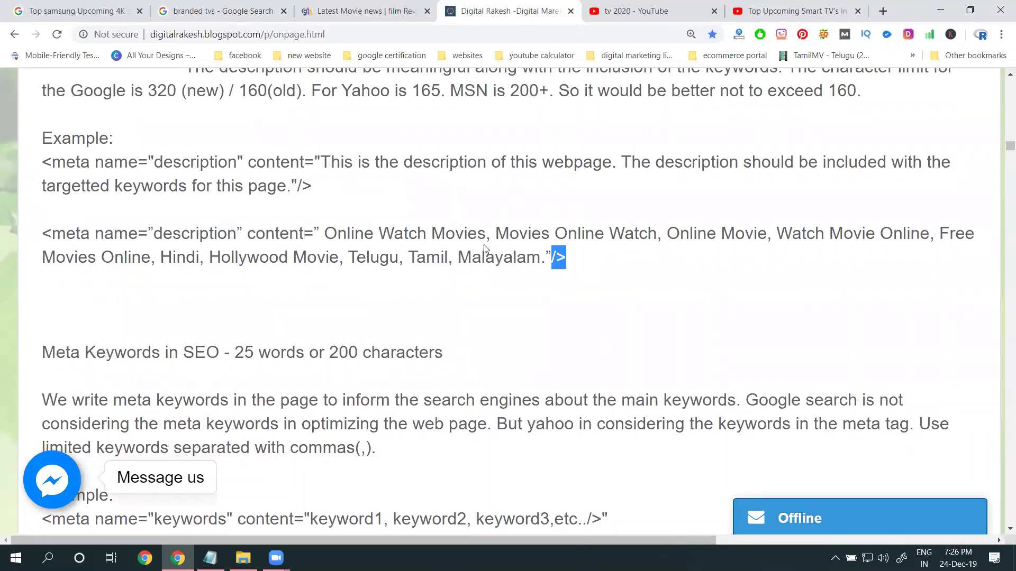
- Highlight the example meta-description keywords, ending on the Hindi-through-Malayalam language list
{"action": "left_click_drag", "start_coordinate": [483, 245], "coordinate": [363, 234]}
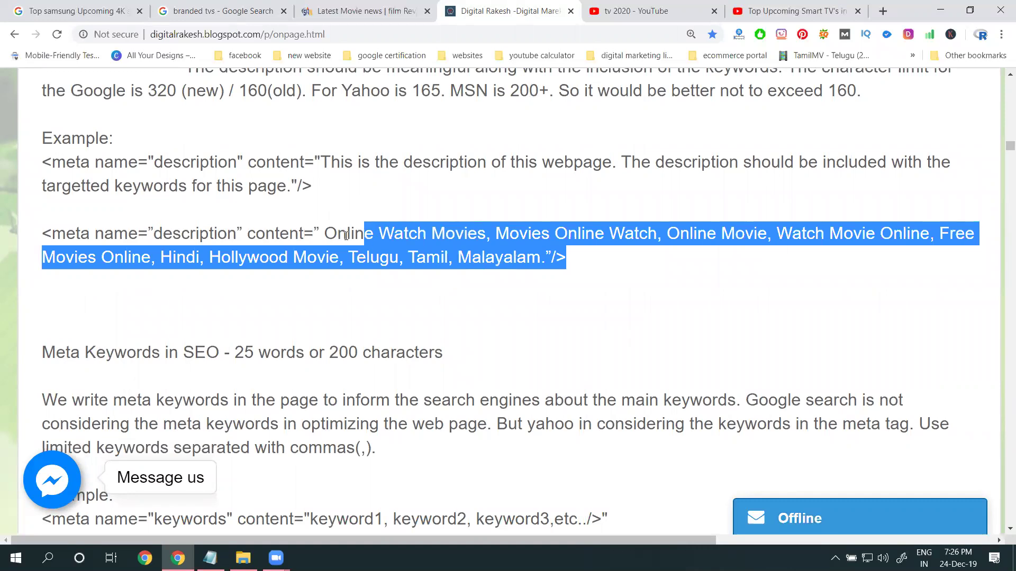
{"action": "left_click", "coordinate": [345, 233]}
{"action": "mouse_move", "coordinate": [326, 232]}
{"action": "left_mouse_down"}
{"action": "mouse_move", "coordinate": [482, 222]}
{"action": "mouse_move", "coordinate": [914, 233]}
{"action": "left_mouse_up"}
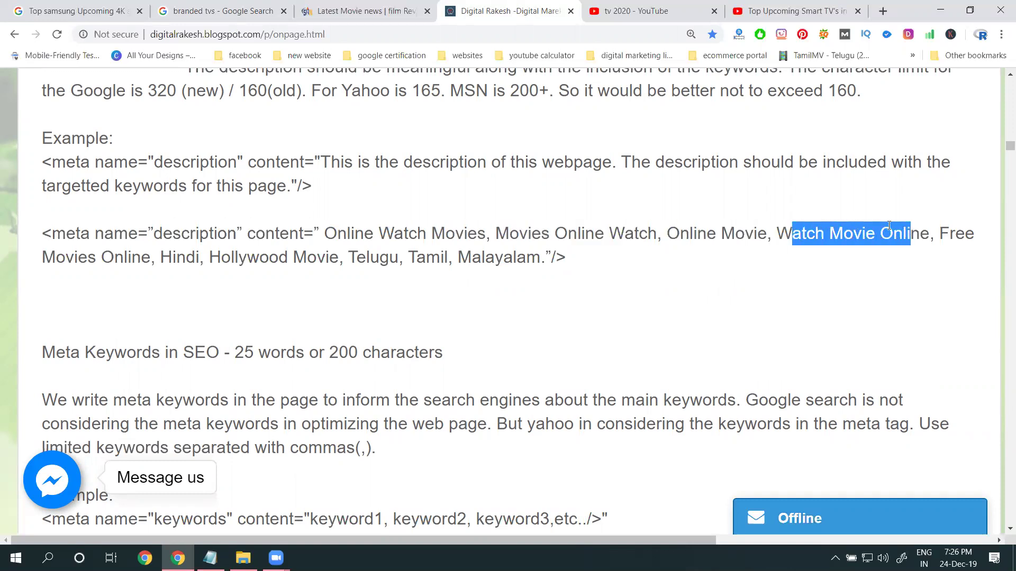
{"action": "left_click", "coordinate": [165, 258]}
{"action": "left_click_drag", "start_coordinate": [161, 255], "coordinate": [526, 255]}
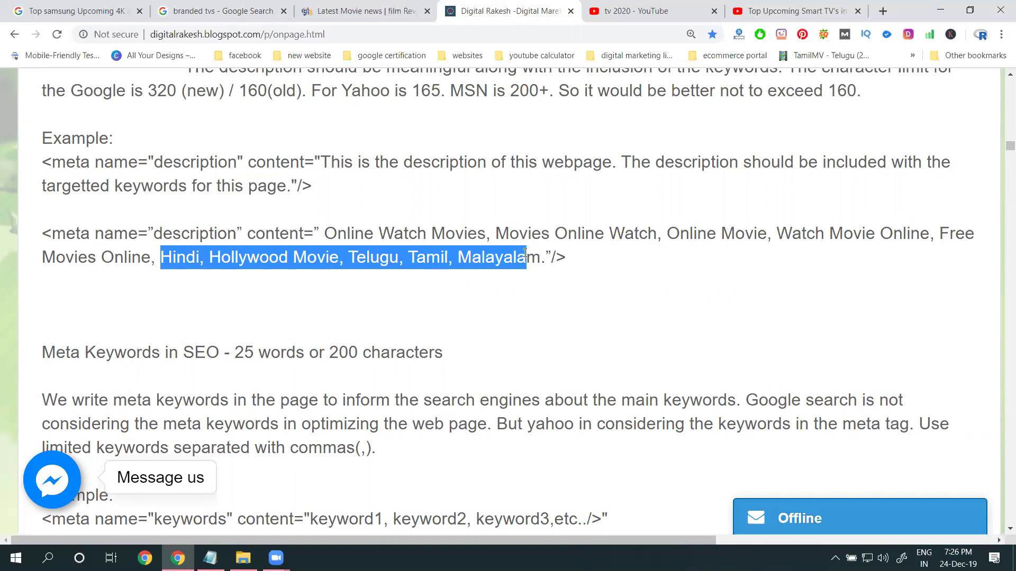
{"action": "scroll", "coordinate": [393, 286], "scroll_direction": "up", "scroll_amount": 1}
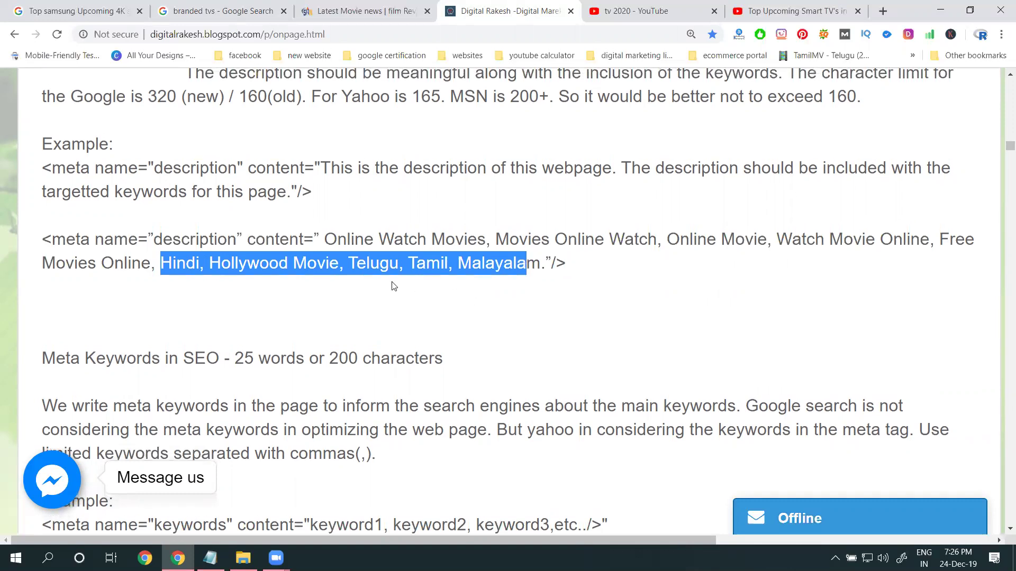
{"action": "scroll", "coordinate": [393, 286], "scroll_direction": "up", "scroll_amount": 1}
{"action": "scroll", "coordinate": [318, 235], "scroll_direction": "up", "scroll_amount": 1}
{"action": "scroll", "coordinate": [223, 162], "scroll_direction": "up", "scroll_amount": 2}
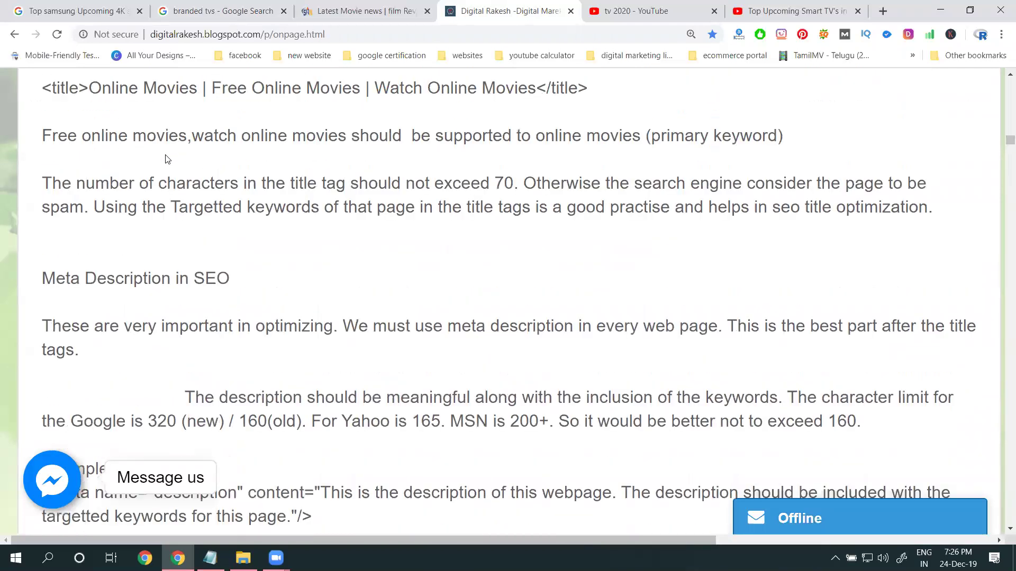
{"action": "scroll", "coordinate": [106, 92], "scroll_direction": "down", "scroll_amount": 3}
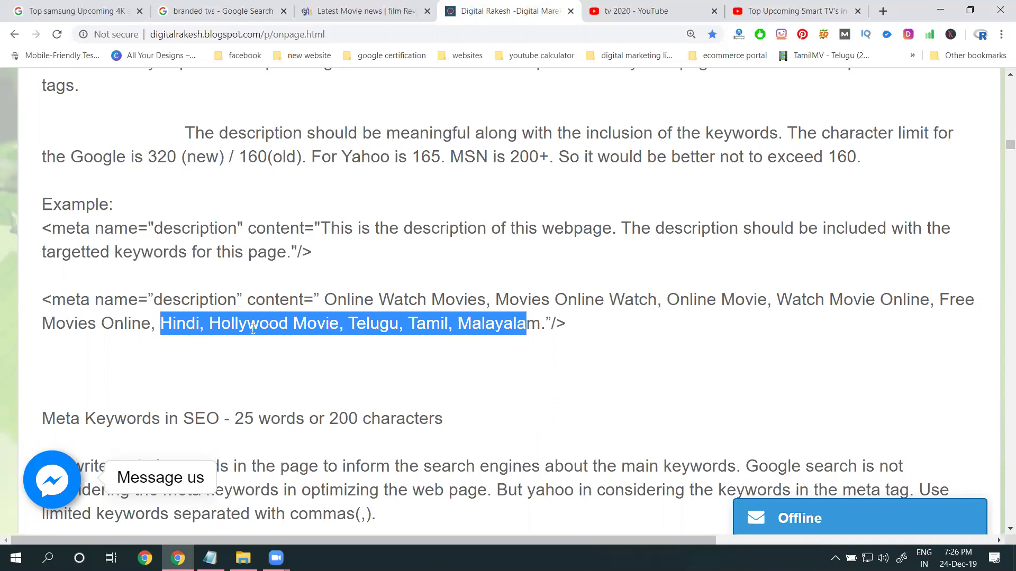
- Go via the YouTube and southreelnews.com tabs to the TV post's Notepad draft
{"action": "left_click", "coordinate": [786, 11]}
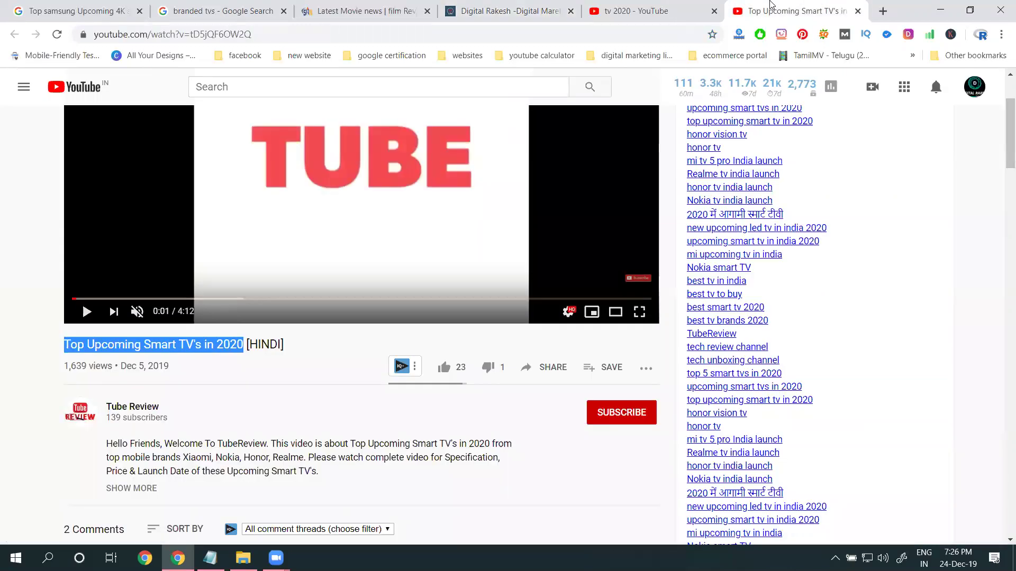
{"action": "left_click", "coordinate": [365, 10]}
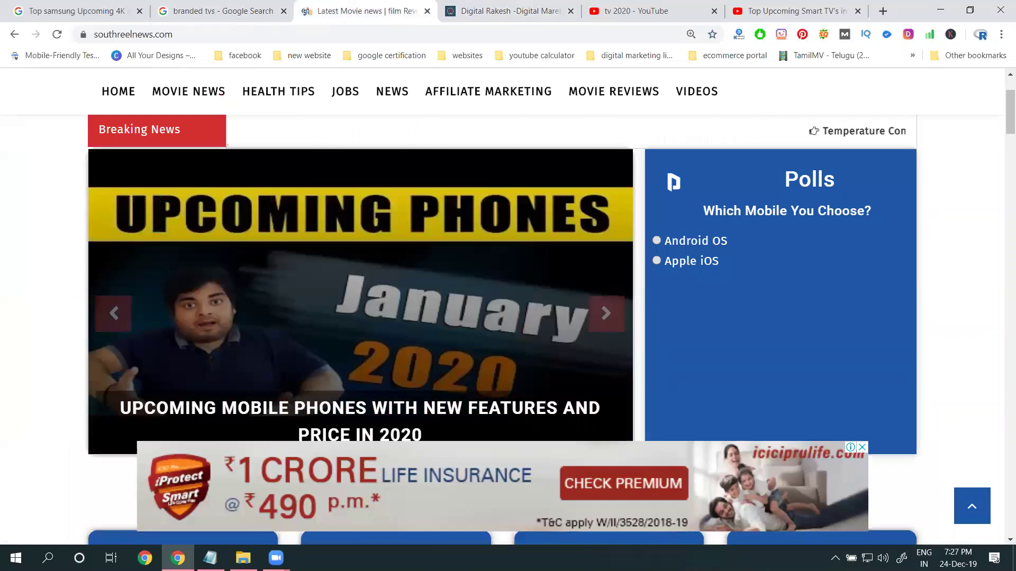
{"action": "left_click", "coordinate": [211, 558]}
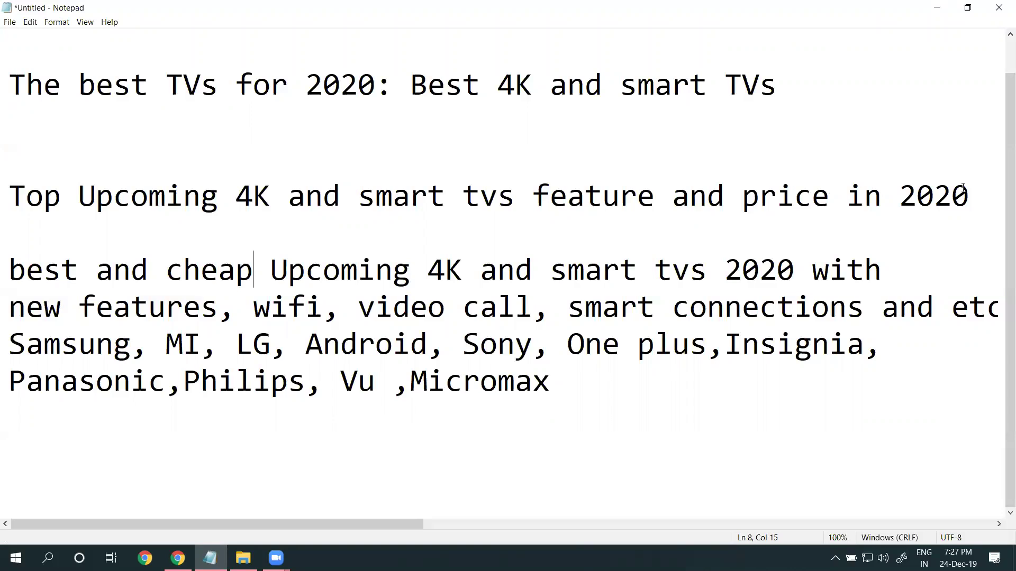
- Change the Notepad features line to end 'smart connections with low price, etc,'
{"action": "left_click", "coordinate": [965, 191]}
{"action": "left_click", "coordinate": [873, 312]}
{"action": "type", "text": "wo"}
{"action": "key", "text": "BackSpace"}
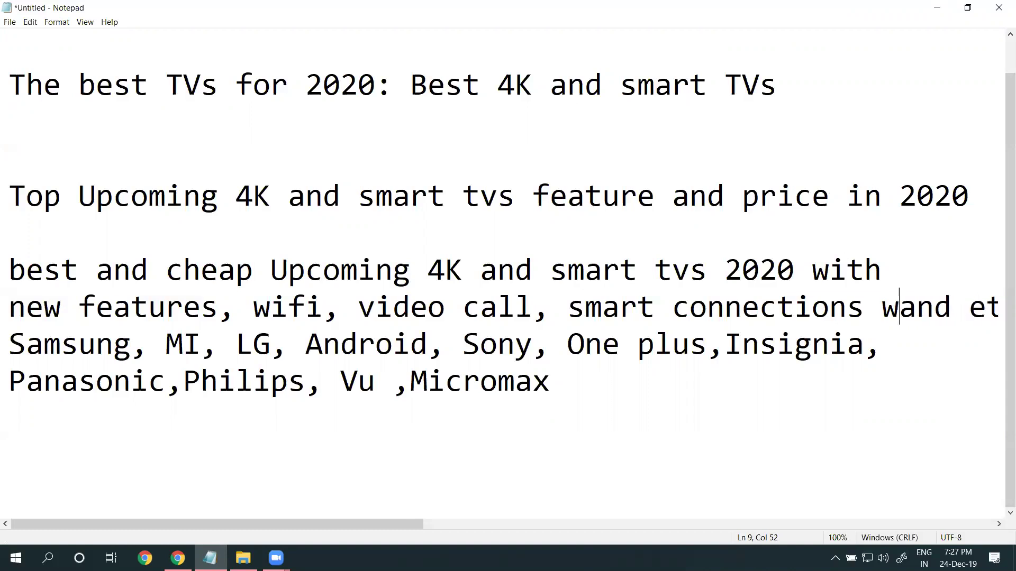
{"action": "type", "text": "ith low "}
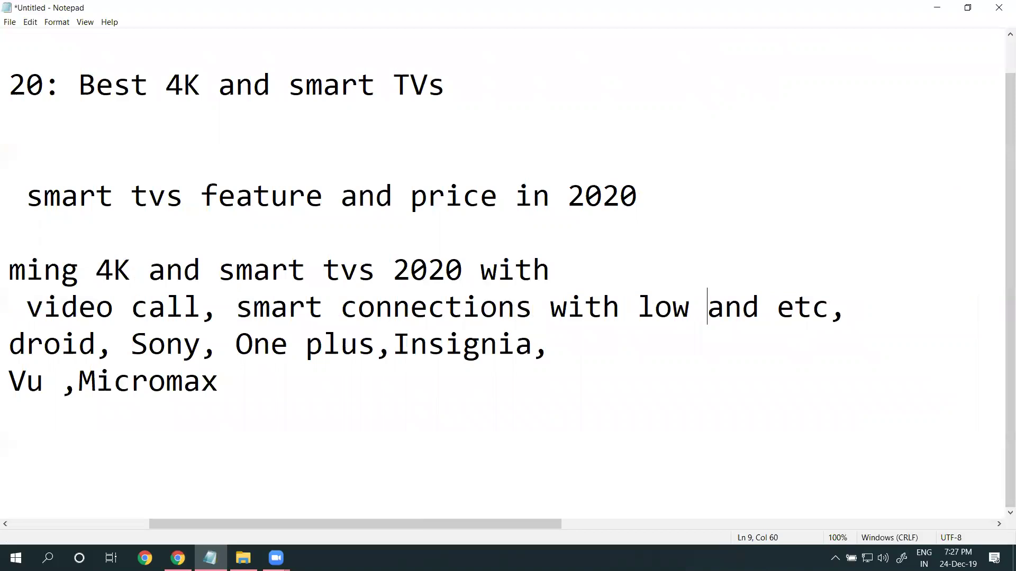
{"action": "type", "text": "price"}
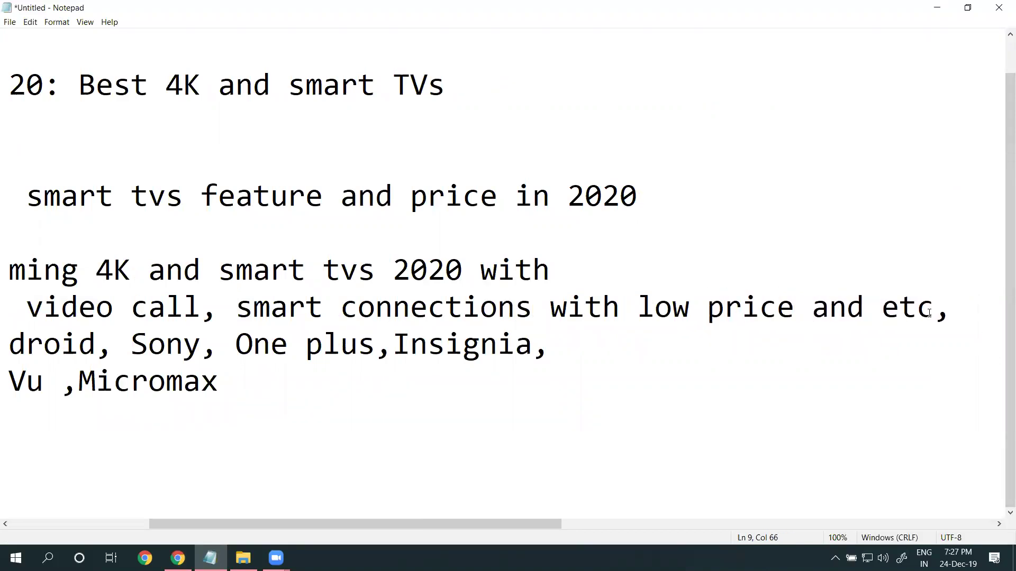
{"action": "key", "text": "Delete"}
{"action": "key", "text": "Delete"}
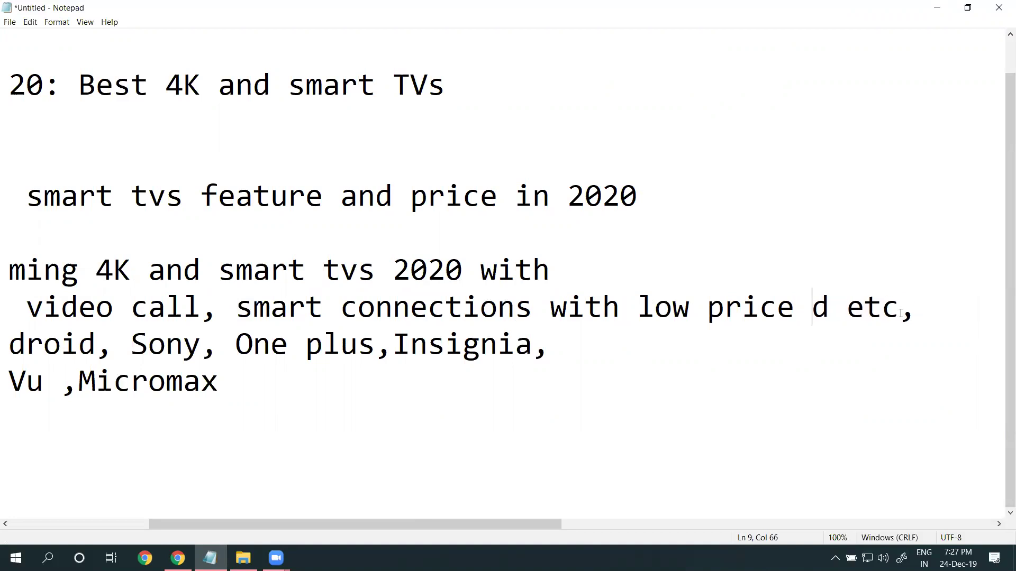
{"action": "key", "text": "Delete"}
{"action": "key", "text": "Delete"}
{"action": "key", "text": "BackSpace"}
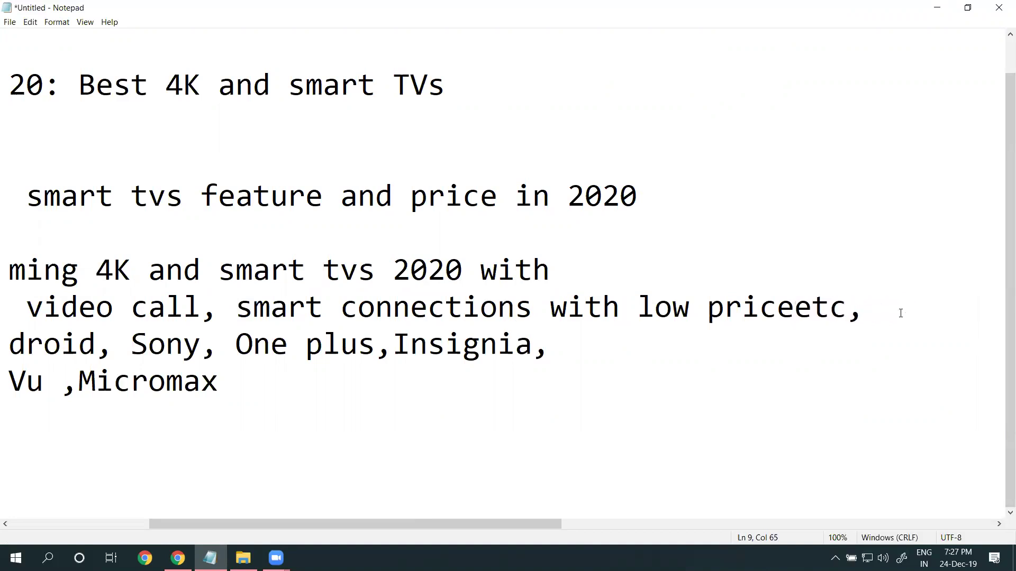
{"action": "type", "text": ","}
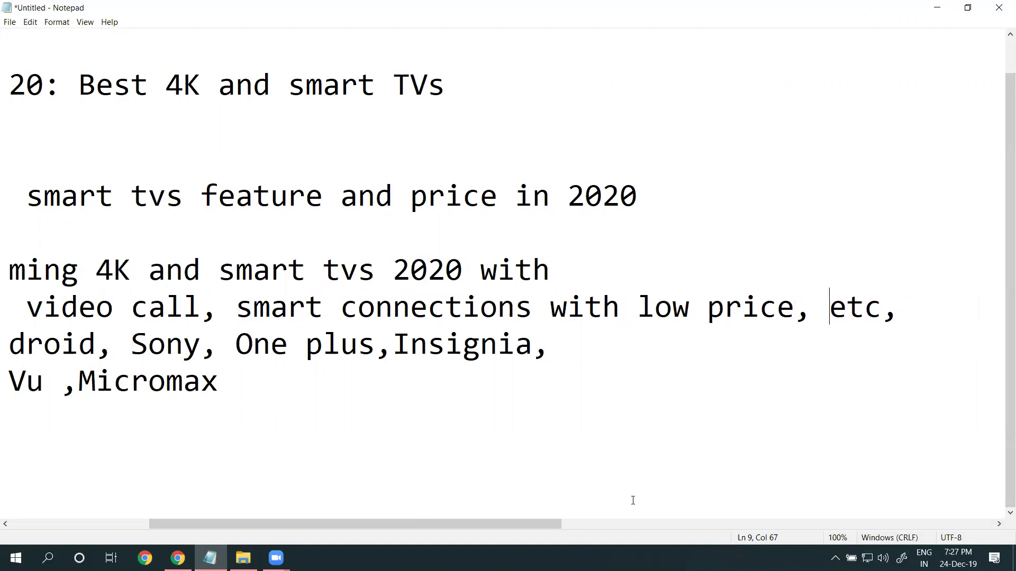
{"action": "left_click_drag", "start_coordinate": [451, 524], "coordinate": [199, 508]}
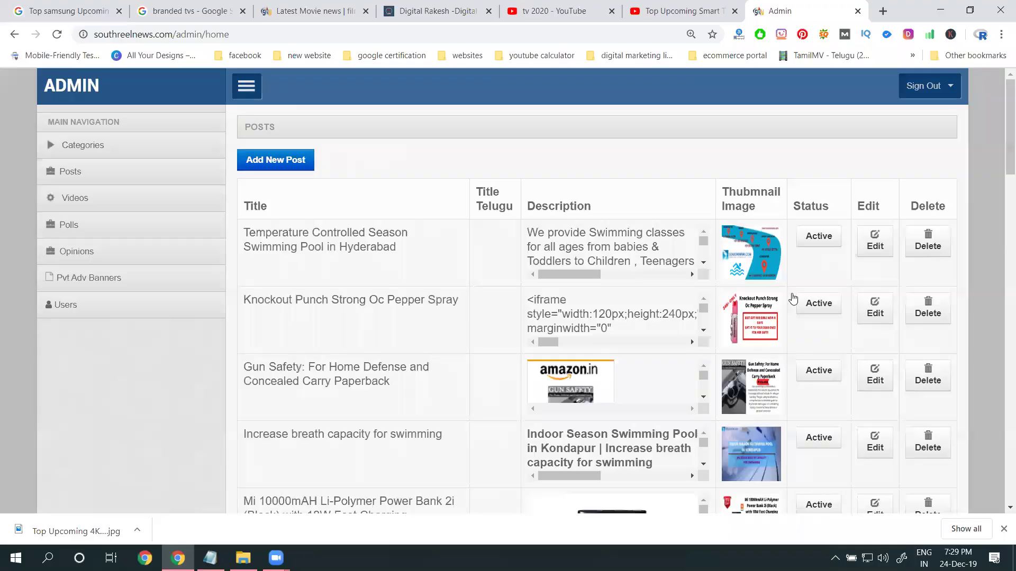
- Leave the YouTube video for the admin page's Posts list
{"action": "key", "text": "ctrl+shift+Tab"}
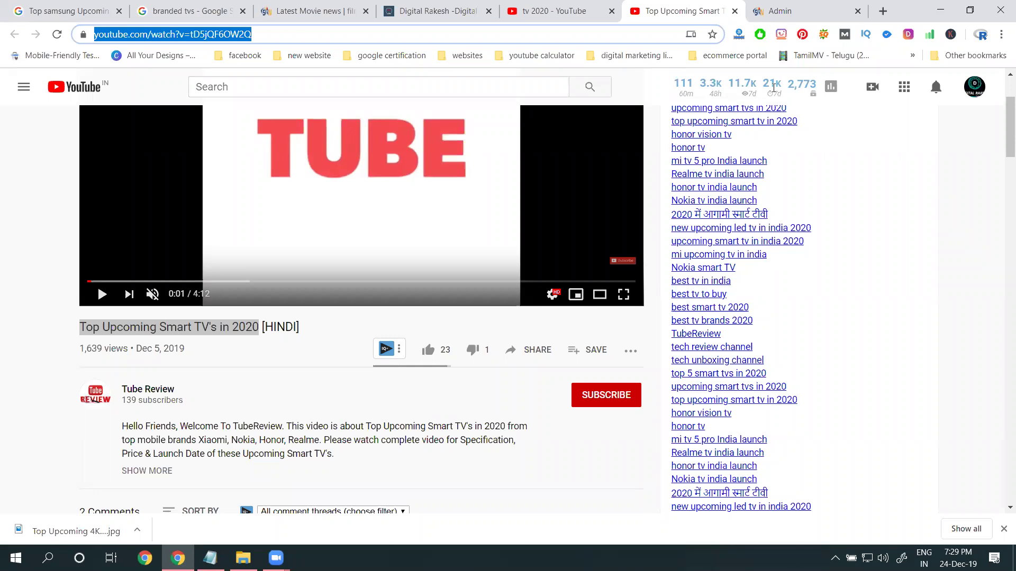
{"action": "left_click", "coordinate": [778, 10]}
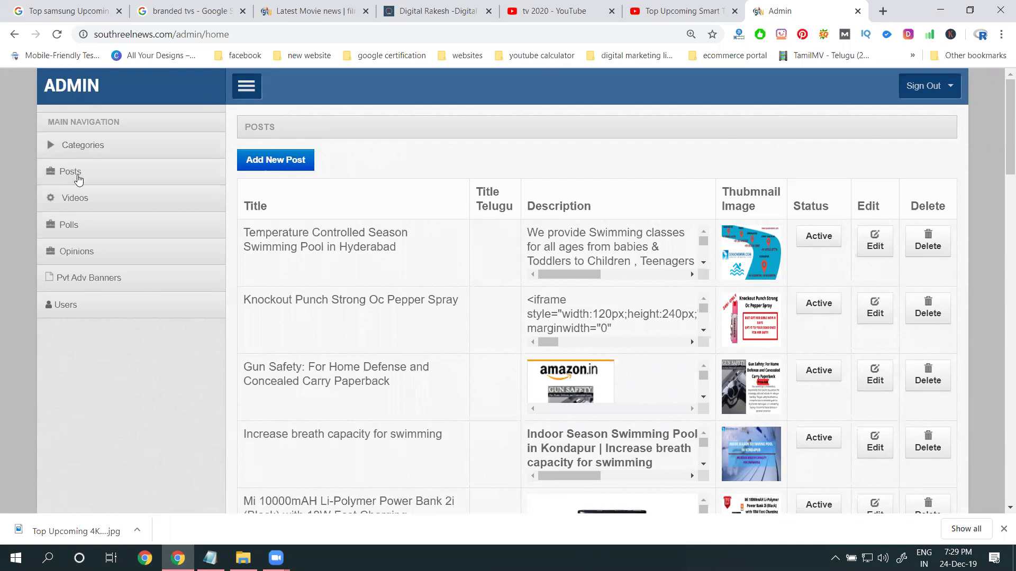
{"action": "left_click", "coordinate": [71, 171]}
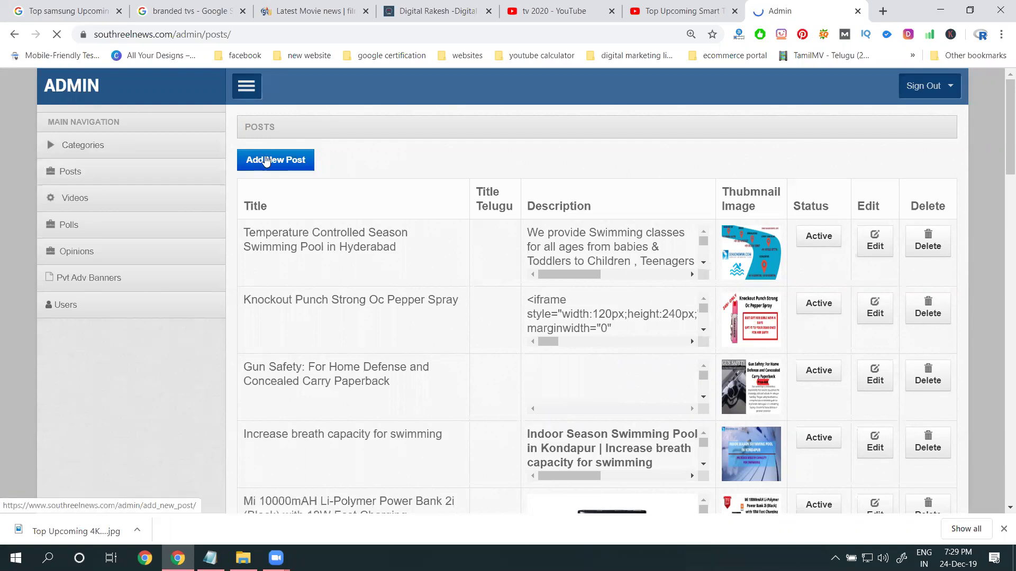
- Start a new post and paste the copied headline as its Title
{"action": "left_click", "coordinate": [293, 170]}
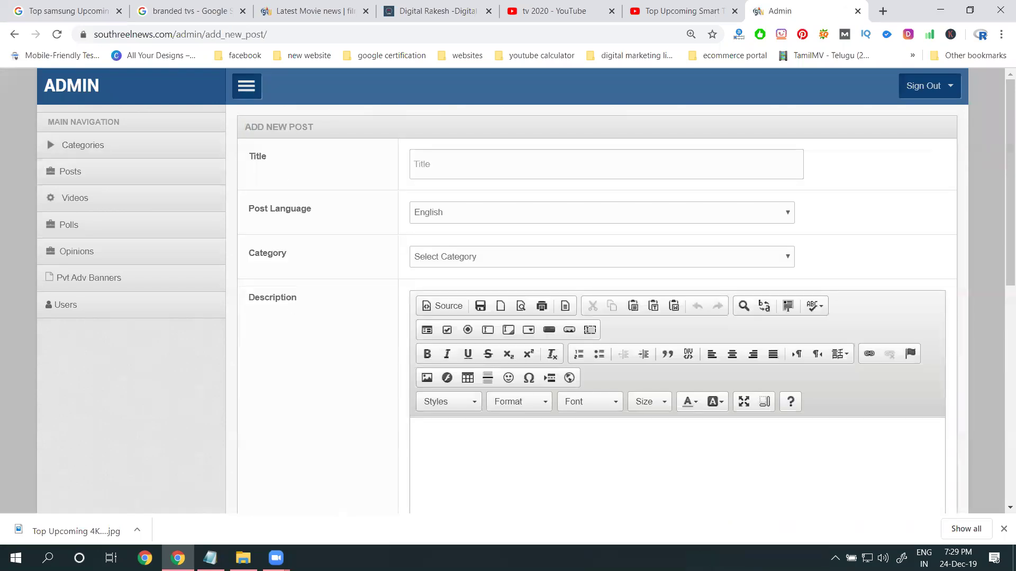
{"action": "left_click", "coordinate": [210, 558]}
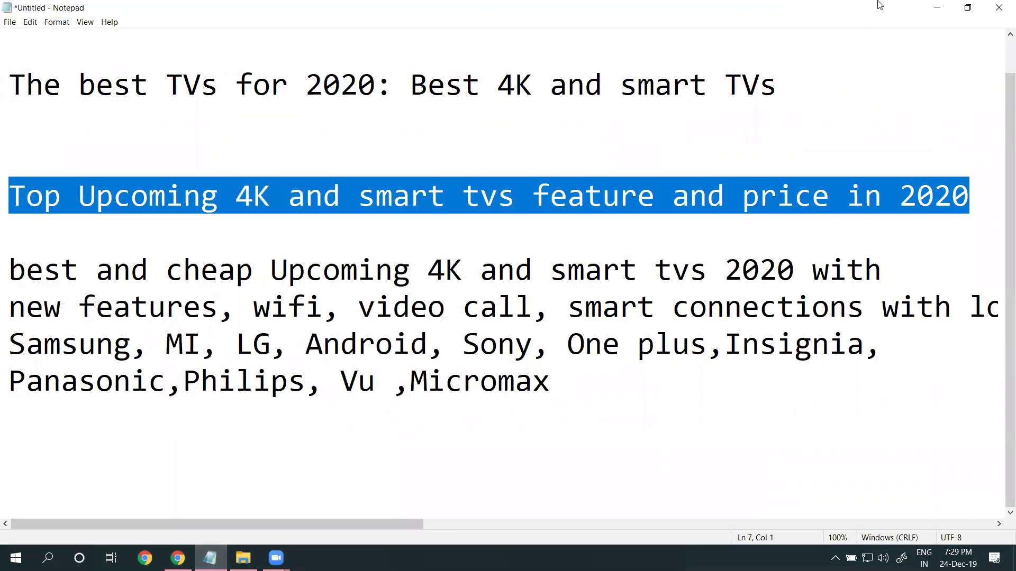
{"action": "left_click", "coordinate": [937, 7]}
{"action": "left_click", "coordinate": [428, 163]}
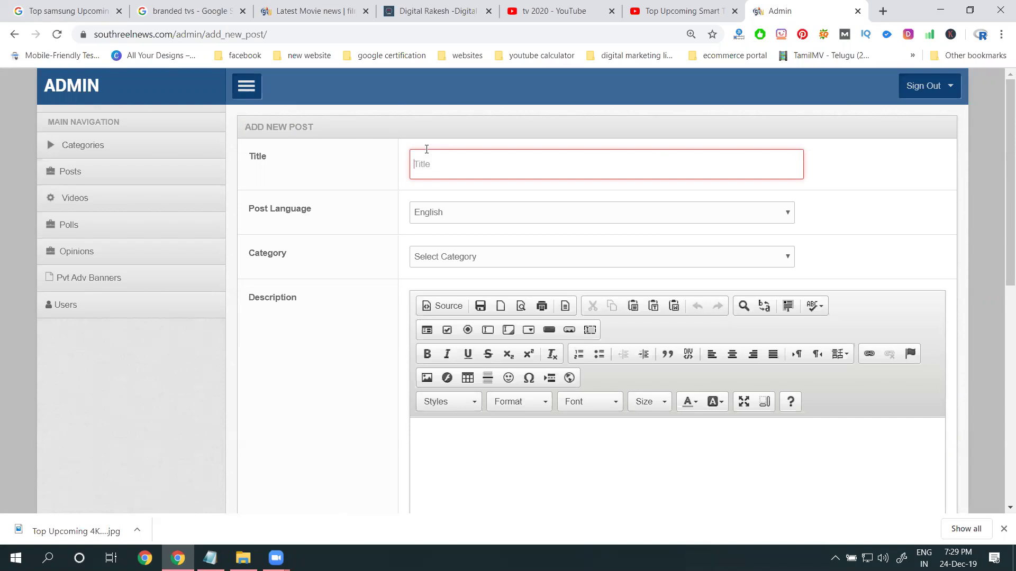
{"action": "type", "text": "Top Upcoming 4K and smart tvs feature and price in 2020"}
{"action": "scroll", "coordinate": [381, 199], "scroll_direction": "down", "scroll_amount": 5}
{"action": "scroll", "coordinate": [426, 287], "scroll_direction": "down", "scroll_amount": 5}
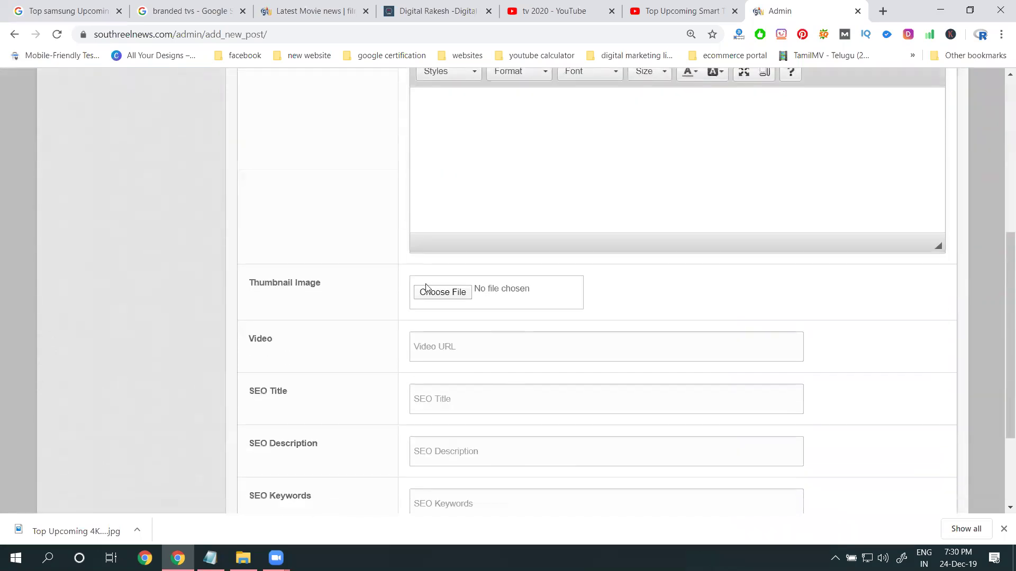
- Paste the headline as SEO Title and choose the TV thumbnail image from Documents
{"action": "left_click", "coordinate": [435, 397]}
{"action": "type", "text": "Top Upcoming 4K and smart tvs feature and price in 2020"}
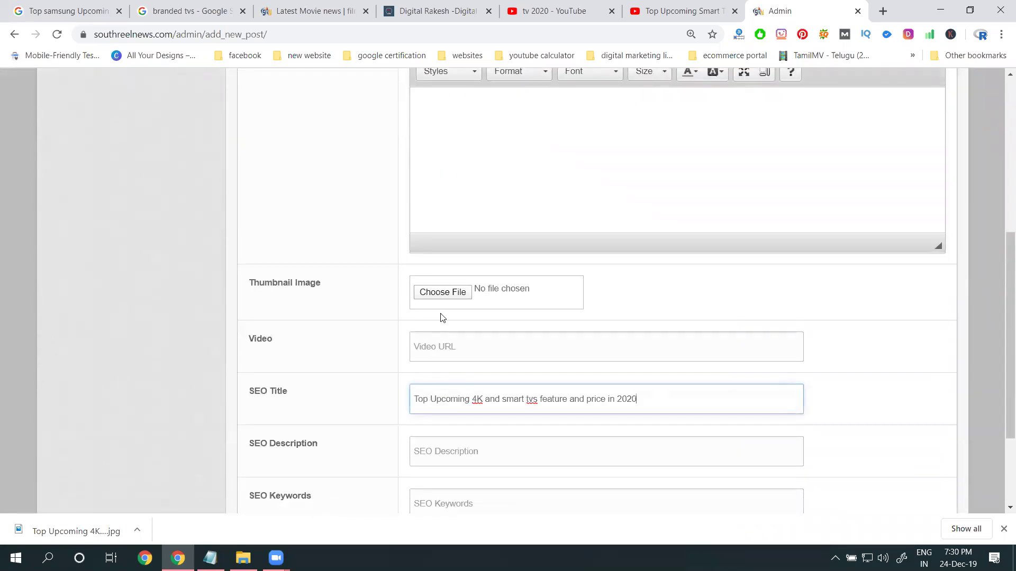
{"action": "left_click", "coordinate": [442, 293]}
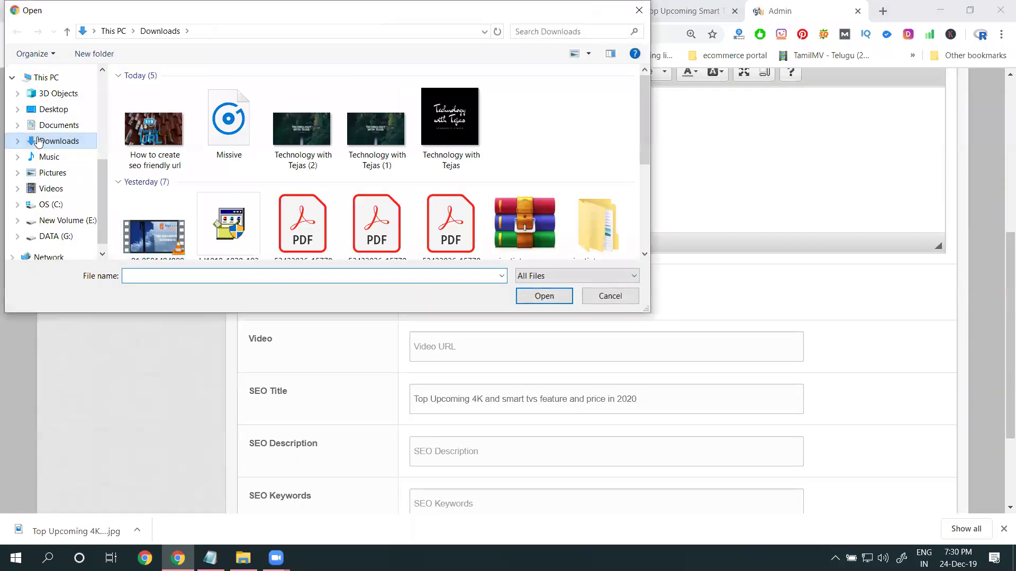
{"action": "left_click", "coordinate": [59, 125]}
{"action": "scroll", "coordinate": [245, 140], "scroll_direction": "down", "scroll_amount": 3}
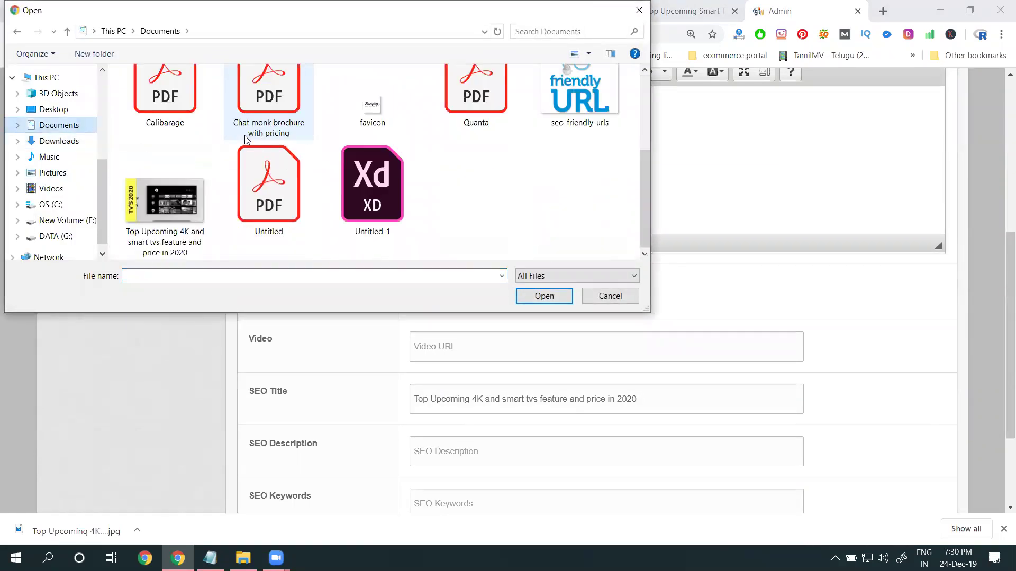
{"action": "double_click", "coordinate": [153, 219]}
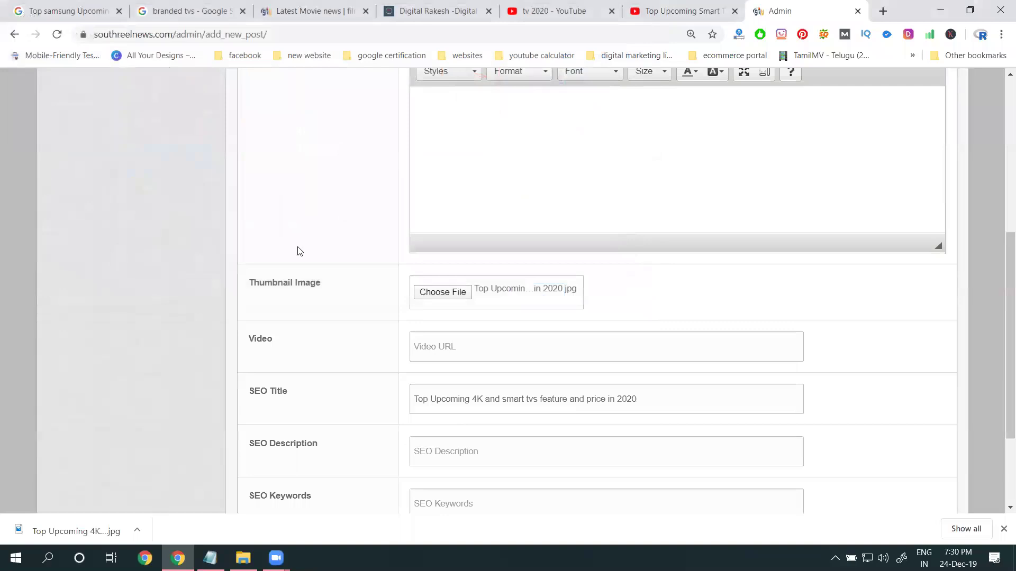
{"action": "scroll", "coordinate": [318, 238], "scroll_direction": "up", "scroll_amount": 5}
{"action": "scroll", "coordinate": [317, 238], "scroll_direction": "up", "scroll_amount": 4}
- Set the post category to News(English)
{"action": "left_click", "coordinate": [425, 151]}
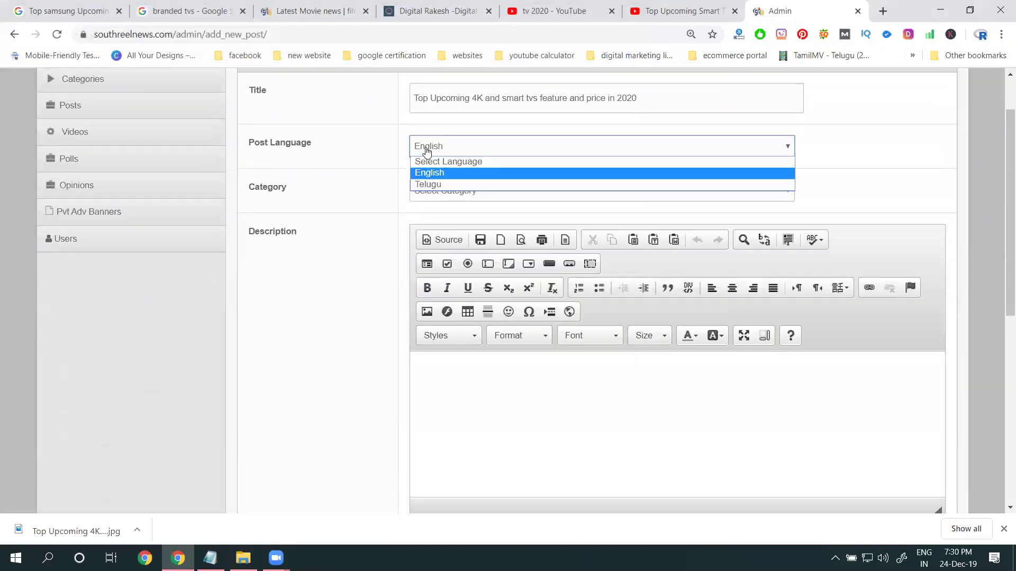
{"action": "left_click", "coordinate": [429, 177]}
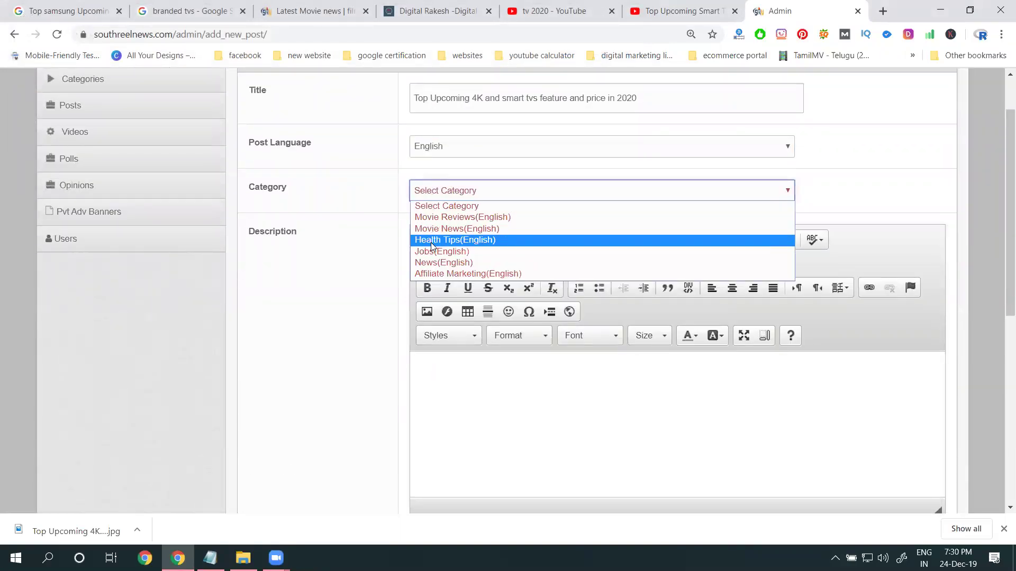
{"action": "left_click", "coordinate": [443, 262]}
{"action": "scroll", "coordinate": [342, 231], "scroll_direction": "down", "scroll_amount": 1}
{"action": "scroll", "coordinate": [340, 212], "scroll_direction": "down", "scroll_amount": 5}
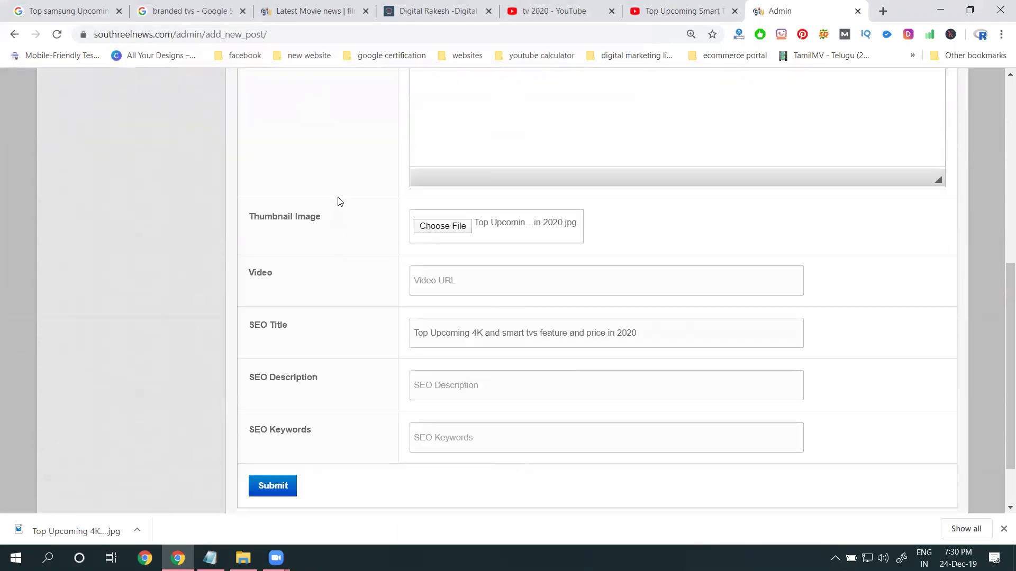
{"action": "scroll", "coordinate": [340, 212], "scroll_direction": "down", "scroll_amount": 2}
- Copy the three-line description paragraph from Notepad into SEO Description
{"action": "left_click", "coordinate": [209, 558]}
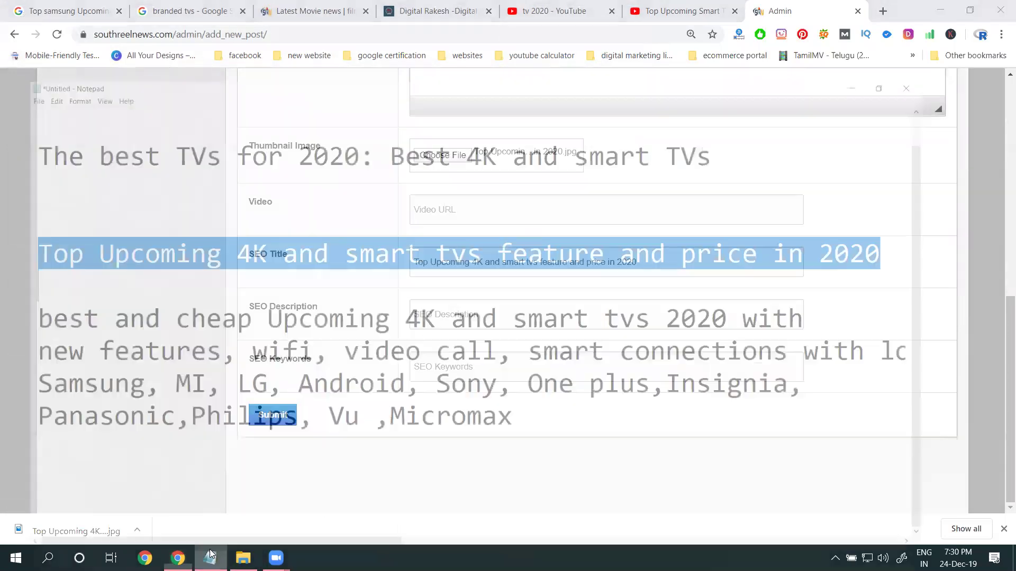
{"action": "mouse_move", "coordinate": [556, 383]}
{"action": "left_mouse_down"}
{"action": "mouse_move", "coordinate": [9, 302]}
{"action": "mouse_move", "coordinate": [9, 270]}
{"action": "left_mouse_up"}
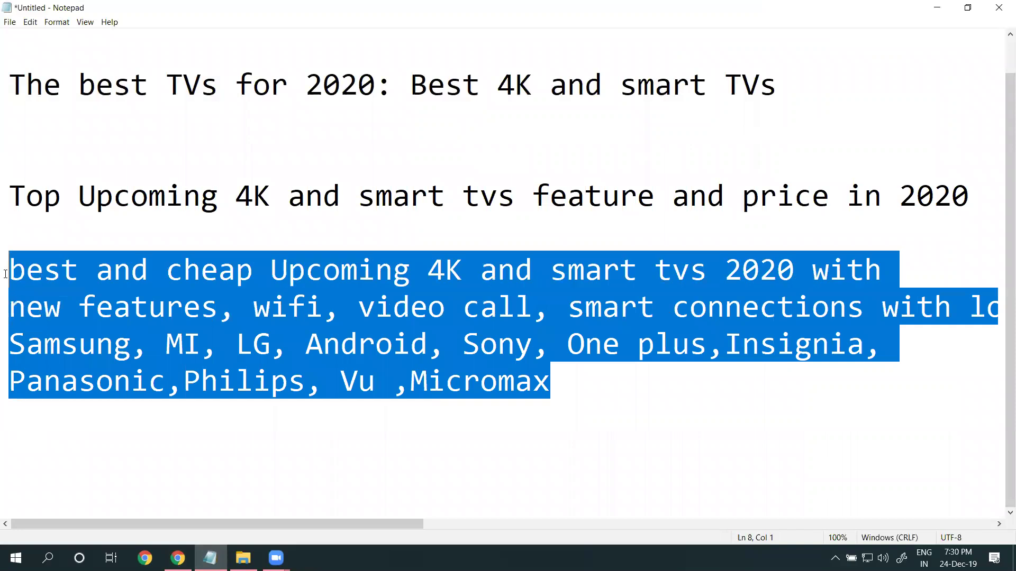
{"action": "key", "text": "ctrl+c"}
{"action": "left_click", "coordinate": [937, 8]}
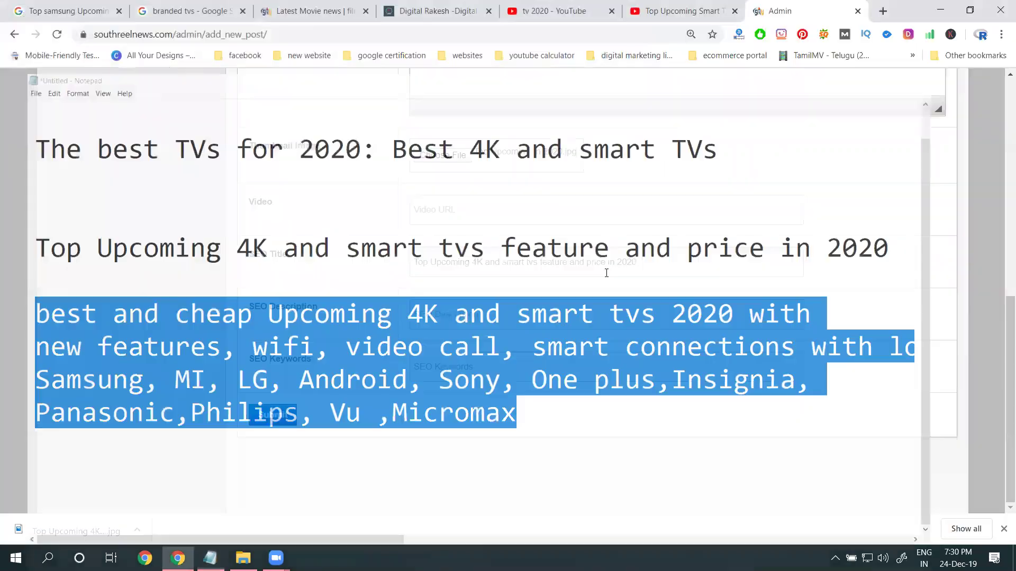
{"action": "left_click", "coordinate": [468, 314]}
{"action": "key", "text": "ctrl+v"}
- Paste the paragraph into SEO Keywords, removing 'and', 'with' and stray commas
{"action": "left_click", "coordinate": [454, 367]}
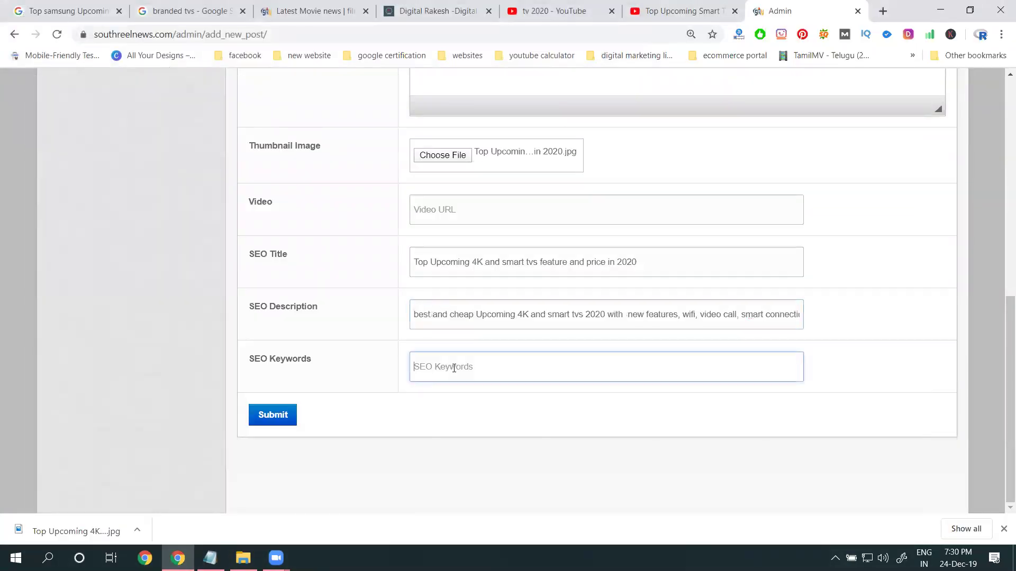
{"action": "key", "text": "ctrl+v"}
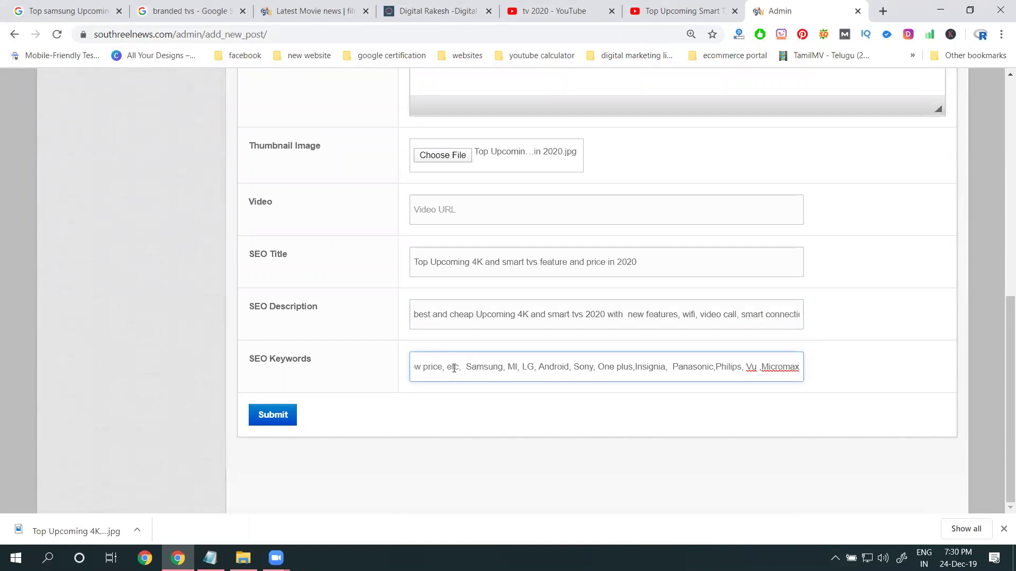
{"action": "key", "text": "BackSpace"}
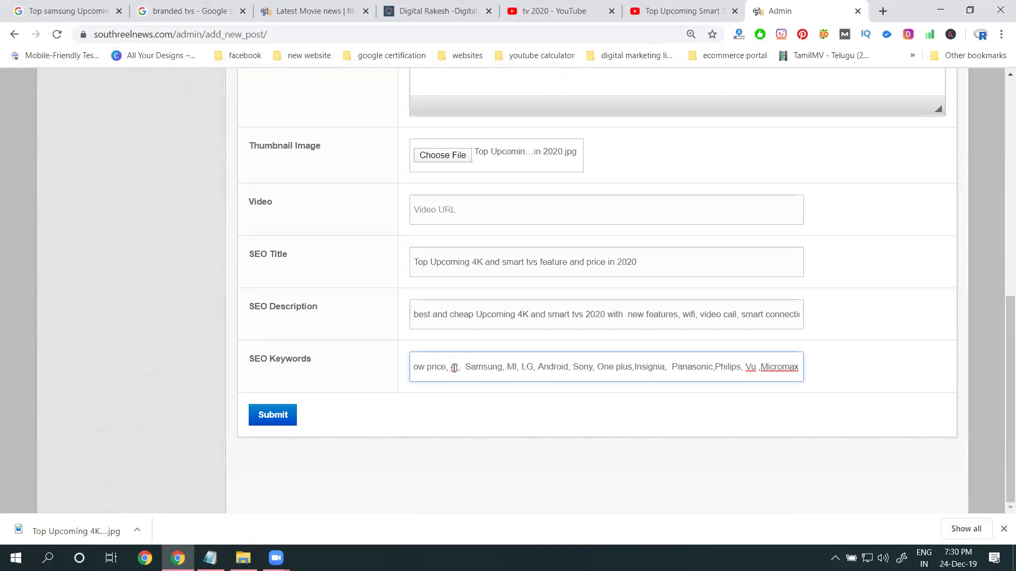
{"action": "type", "text": "tc"}
{"action": "key", "text": "Home"}
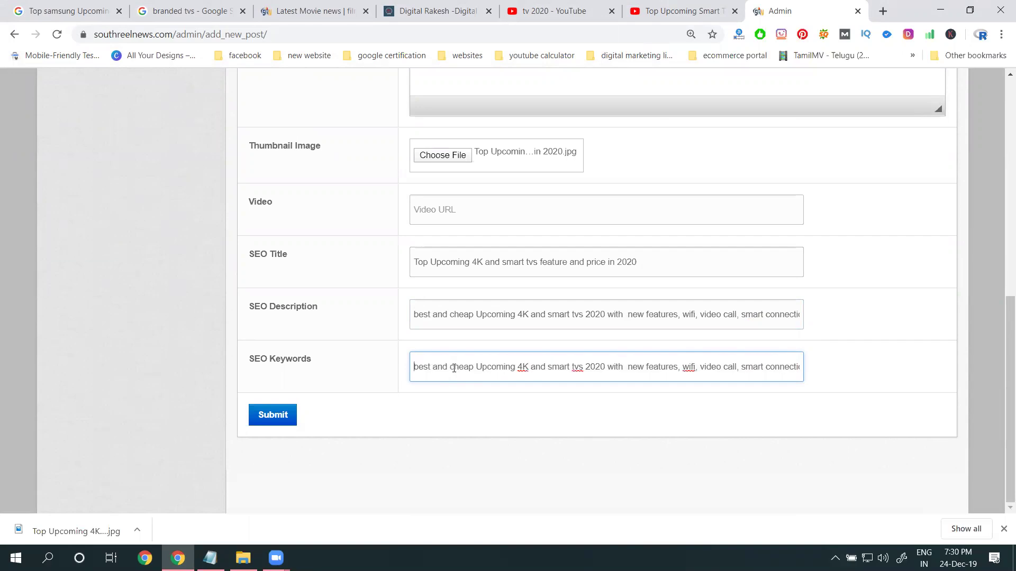
{"action": "double_click", "coordinate": [537, 366]}
{"action": "key", "text": "BackSpace"}
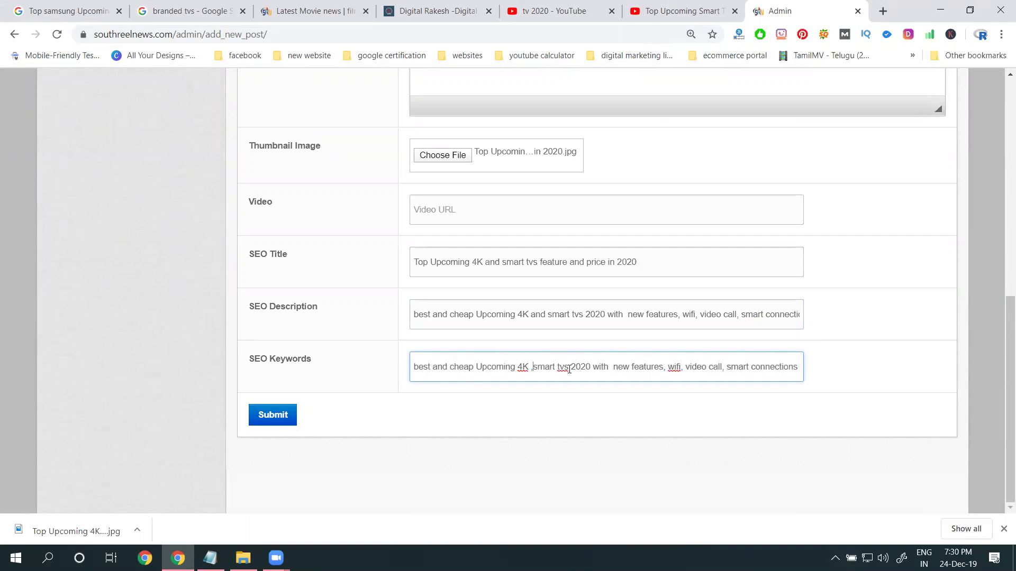
{"action": "double_click", "coordinate": [597, 368]}
{"action": "type", "text": ","}
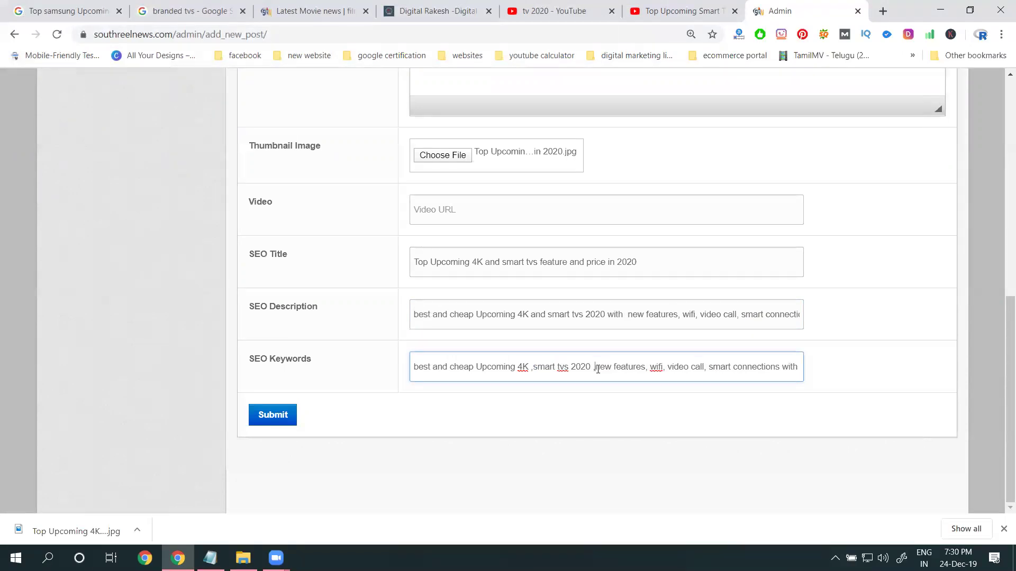
{"action": "key", "text": "BackSpace"}
- Put the smart-TV YouTube video's URL into the post's Video field
{"action": "left_click", "coordinate": [679, 10]}
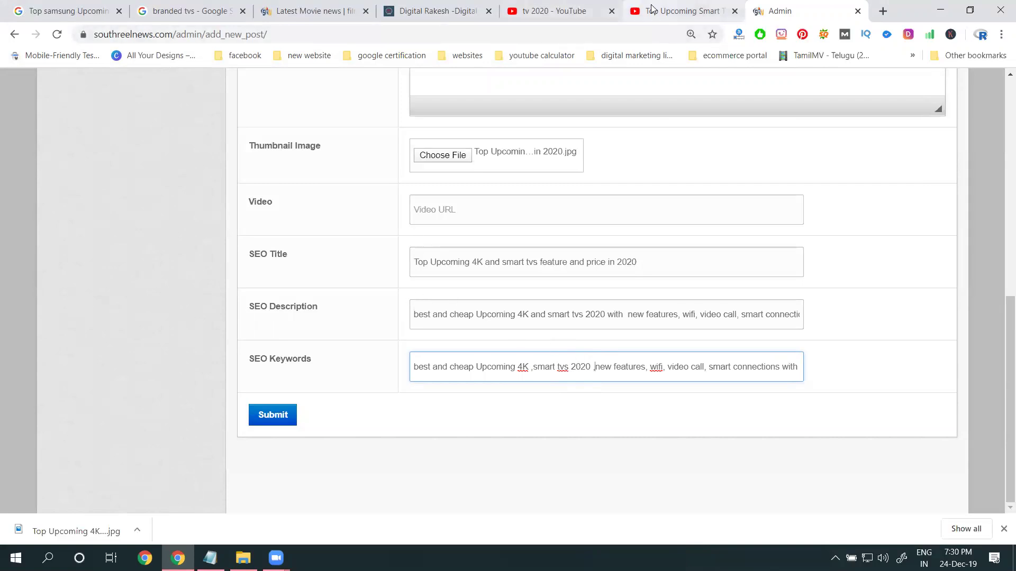
{"action": "left_click", "coordinate": [296, 34]}
{"action": "key", "text": "ctrl+c"}
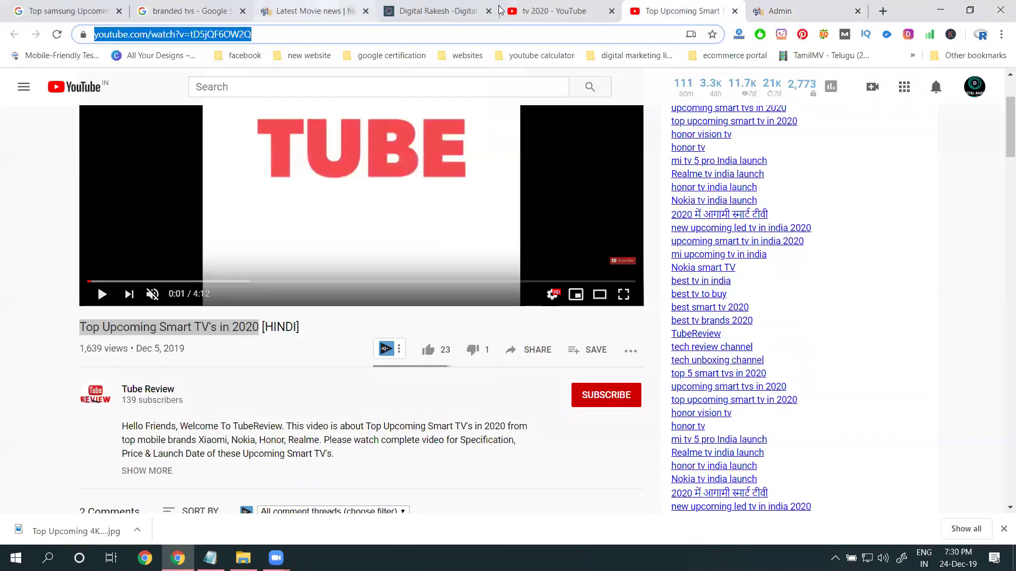
{"action": "left_click", "coordinate": [779, 10]}
{"action": "left_click", "coordinate": [435, 209]}
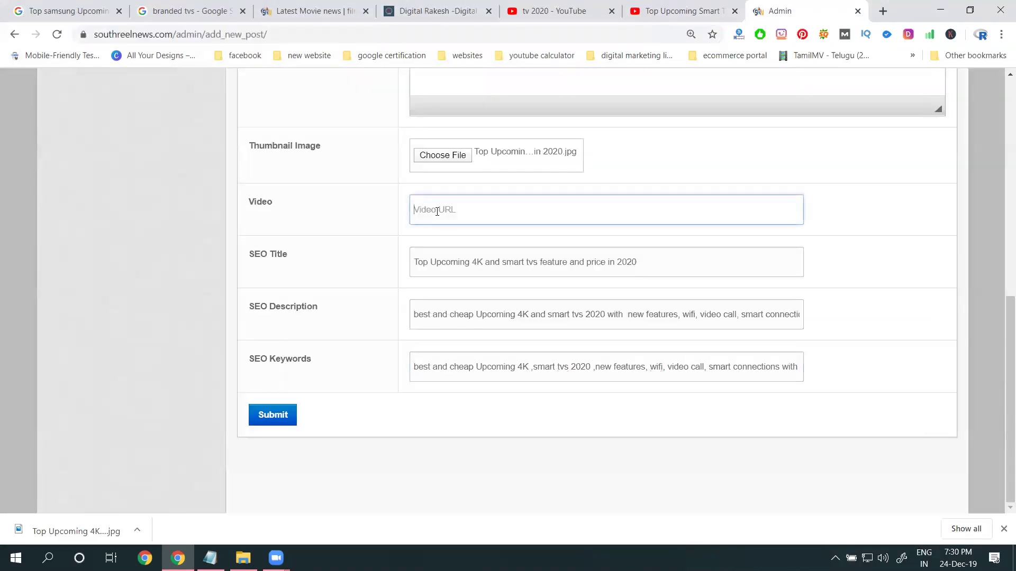
{"action": "key", "text": "ctrl+v"}
- Copy the SEO description into the Description editor and submit the post
{"action": "triple_click", "coordinate": [453, 314]}
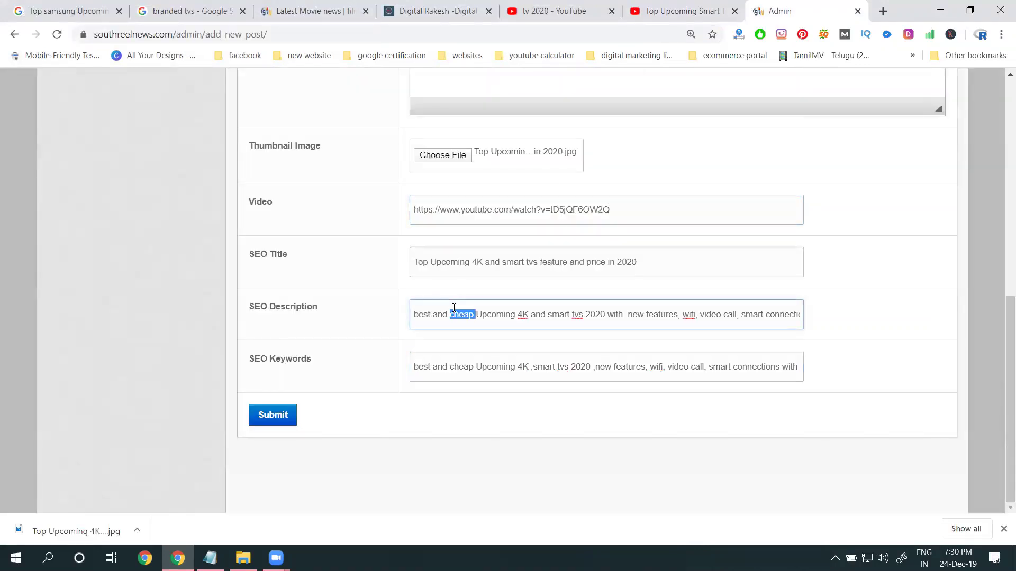
{"action": "key", "text": "ctrl+c"}
{"action": "scroll", "coordinate": [449, 278], "scroll_direction": "up", "scroll_amount": 4}
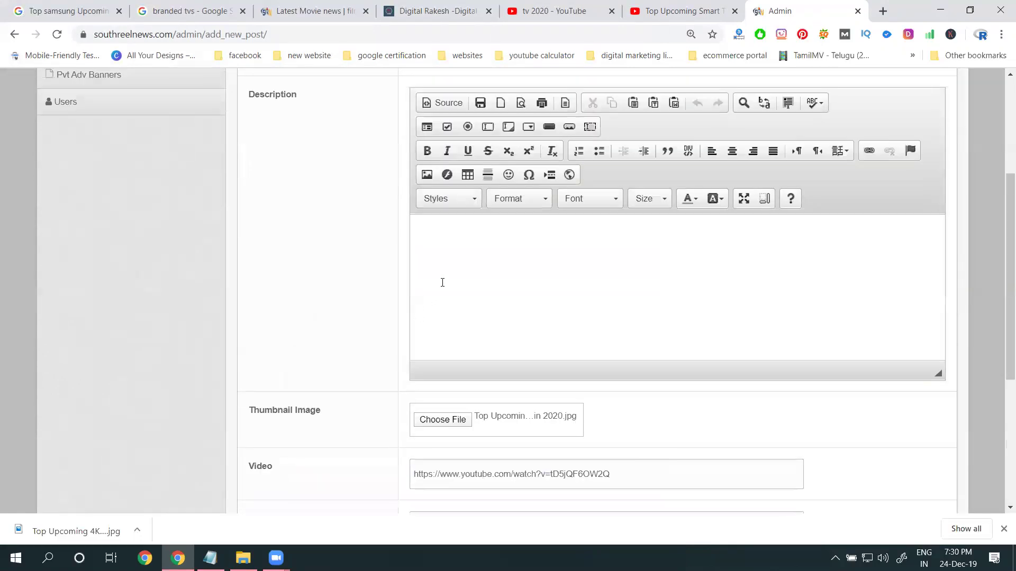
{"action": "left_click", "coordinate": [449, 244]}
{"action": "key", "text": "ctrl+v"}
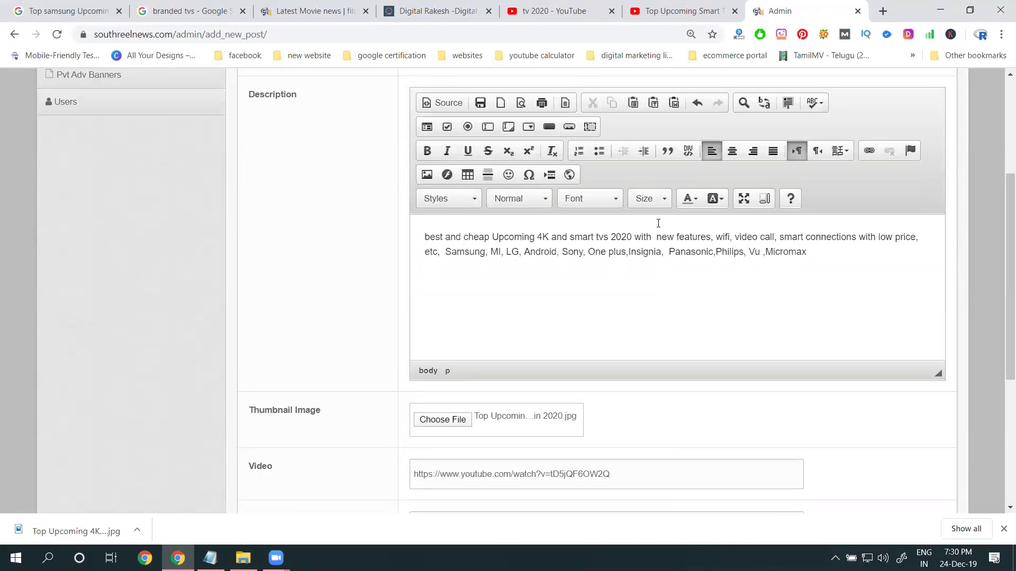
{"action": "scroll", "coordinate": [460, 306], "scroll_direction": "down", "scroll_amount": 5}
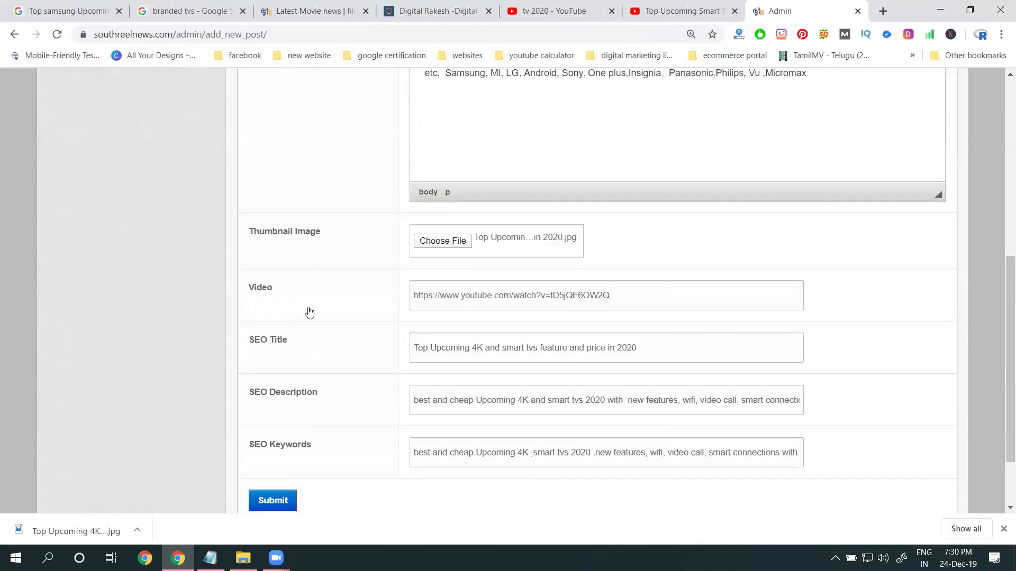
{"action": "left_click", "coordinate": [273, 415]}
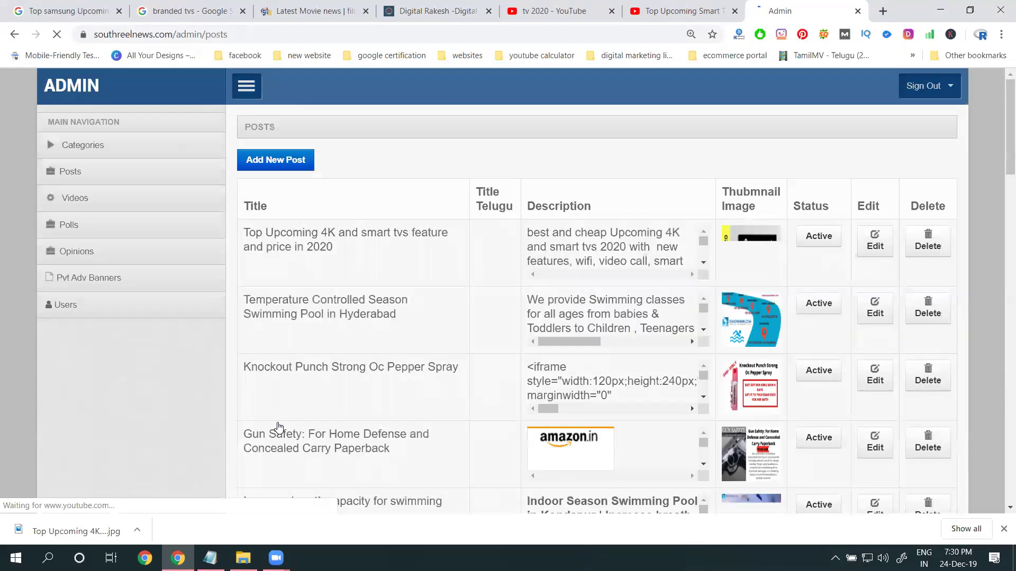
- View the Top Upcoming 4K and smart tvs article from the live site's NEWS section
{"action": "left_click", "coordinate": [313, 10]}
{"action": "left_click", "coordinate": [391, 91]}
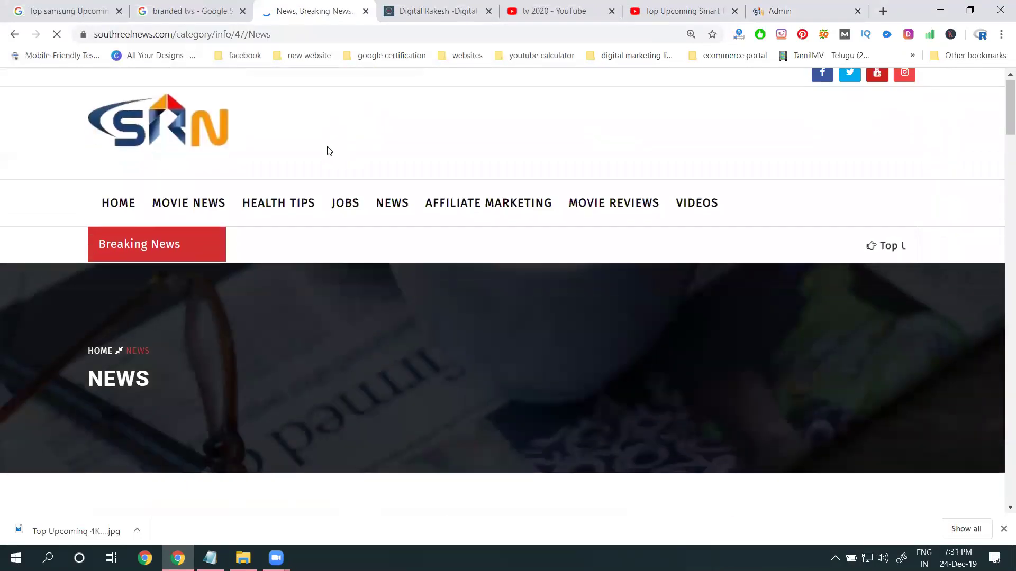
{"action": "scroll", "coordinate": [318, 238], "scroll_direction": "down", "scroll_amount": 3}
{"action": "left_click", "coordinate": [225, 288]}
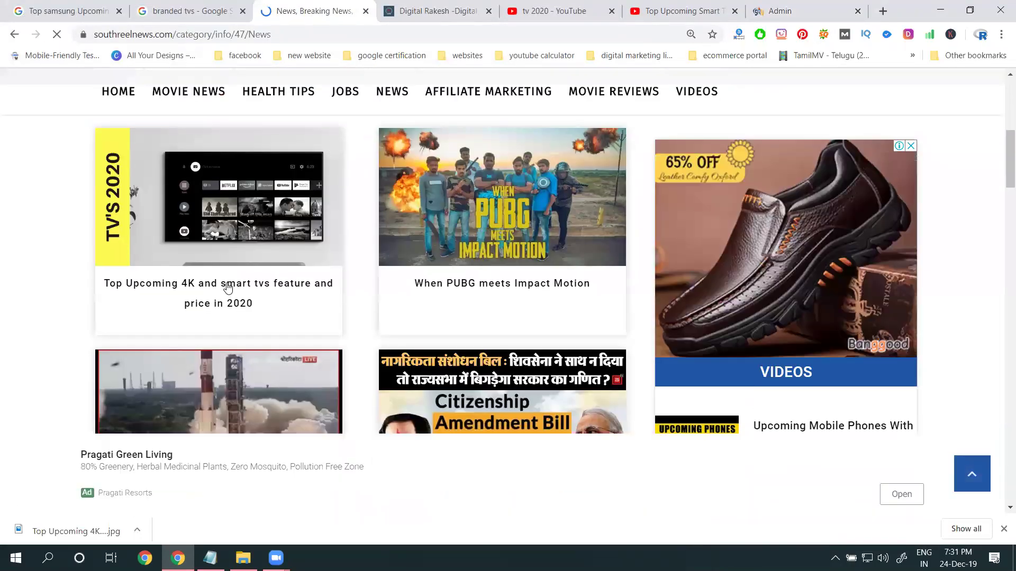
{"action": "scroll", "coordinate": [265, 283], "scroll_direction": "down", "scroll_amount": 4}
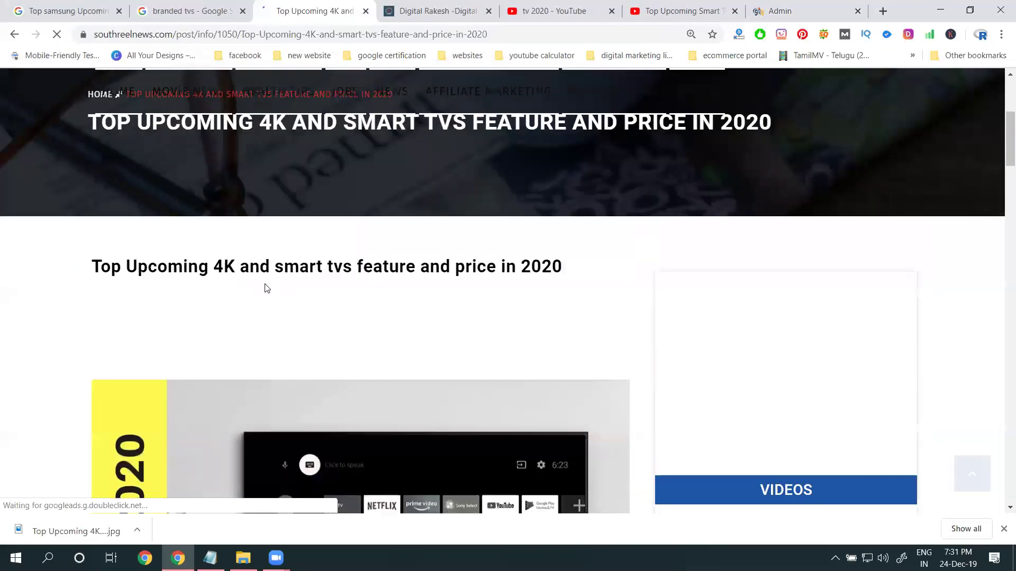
{"action": "scroll", "coordinate": [223, 278], "scroll_direction": "down", "scroll_amount": 3}
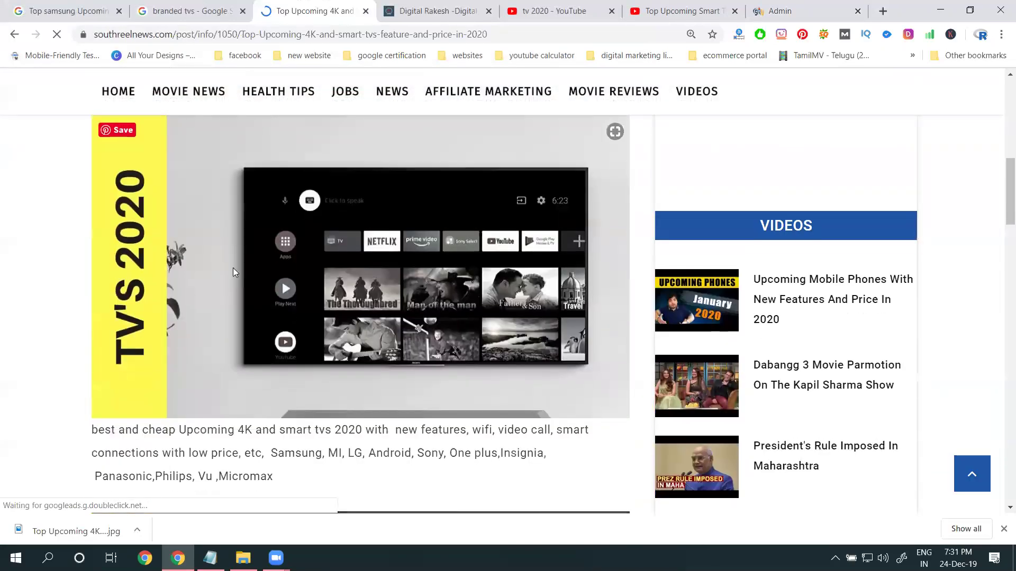
{"action": "scroll", "coordinate": [246, 207], "scroll_direction": "down", "scroll_amount": 3}
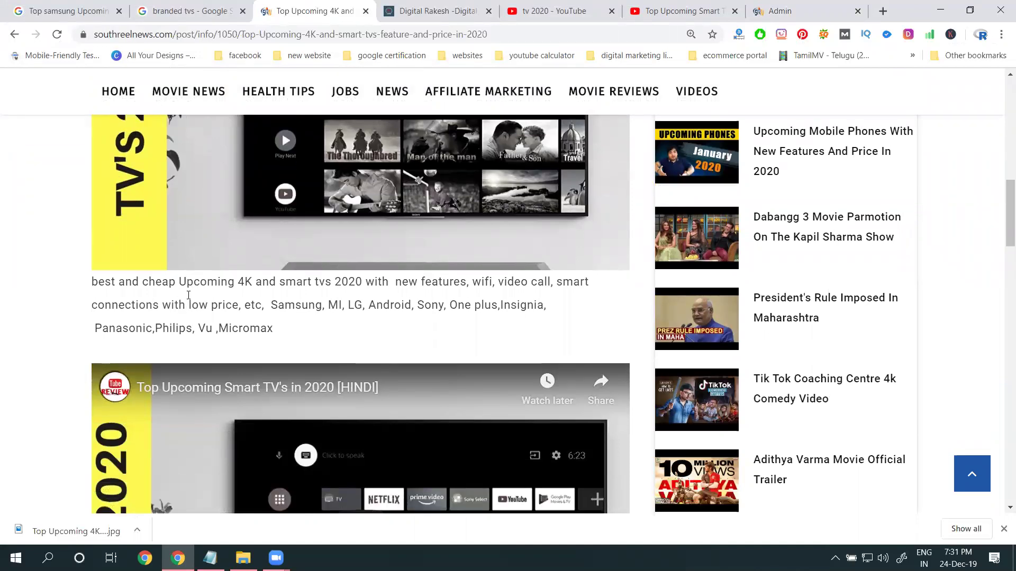
{"action": "scroll", "coordinate": [189, 302], "scroll_direction": "down", "scroll_amount": 4}
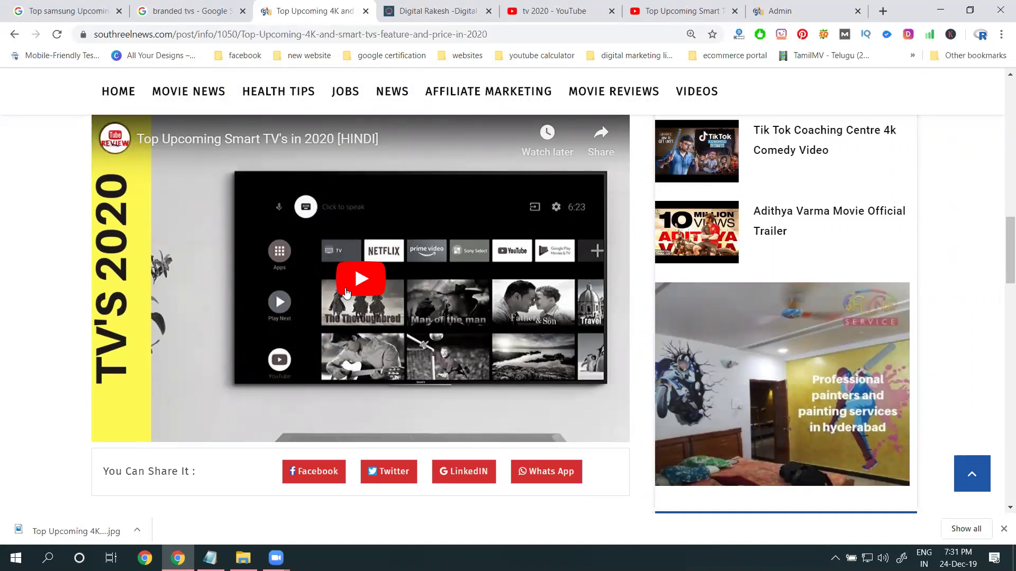
{"action": "left_click", "coordinate": [639, 11]}
- Return to the admin Posts list topped by the Active smart-TV post
{"action": "left_click", "coordinate": [780, 10]}
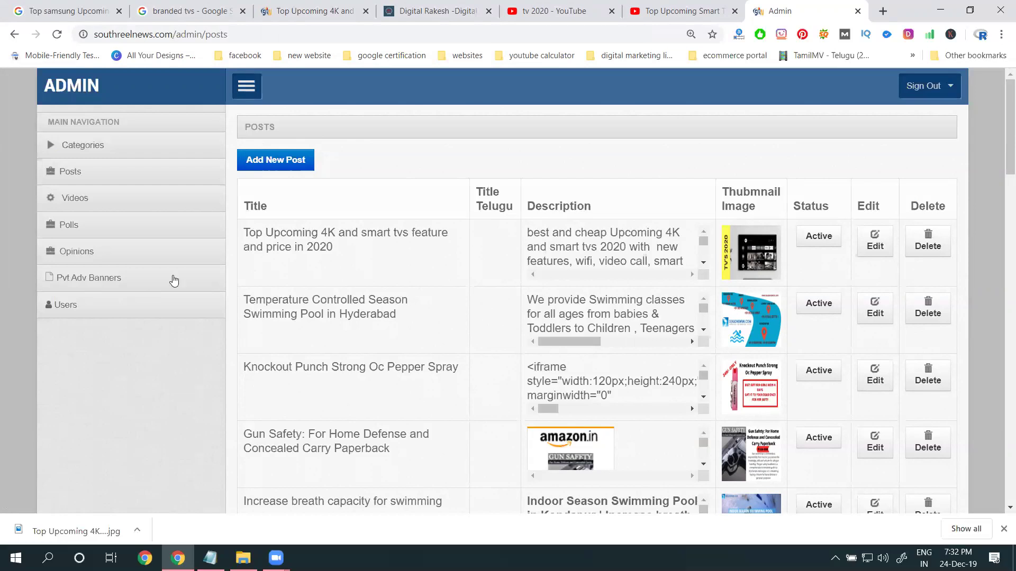
{"action": "left_click", "coordinate": [312, 11]}
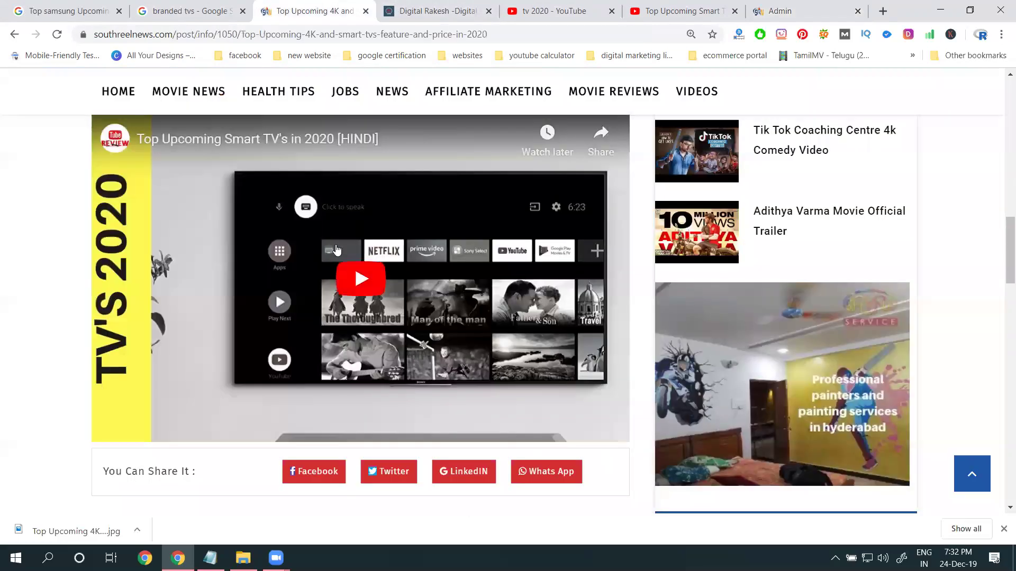
{"action": "scroll", "coordinate": [332, 262], "scroll_direction": "down", "scroll_amount": 5}
{"action": "scroll", "coordinate": [333, 262], "scroll_direction": "down", "scroll_amount": 3}
{"action": "scroll", "coordinate": [332, 262], "scroll_direction": "up", "scroll_amount": 3}
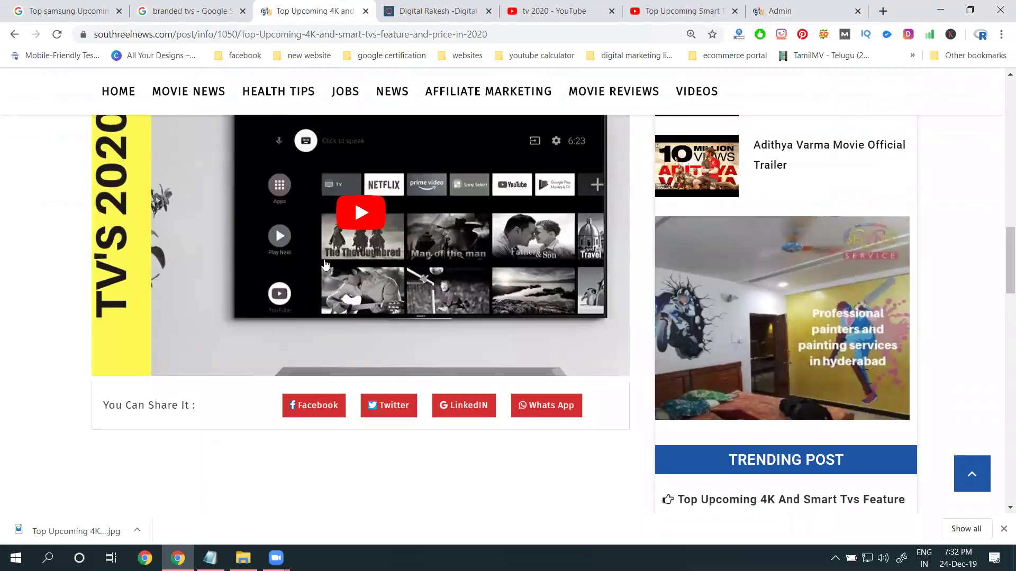
{"action": "scroll", "coordinate": [333, 262], "scroll_direction": "up", "scroll_amount": 3}
{"action": "scroll", "coordinate": [321, 299], "scroll_direction": "up", "scroll_amount": 2}
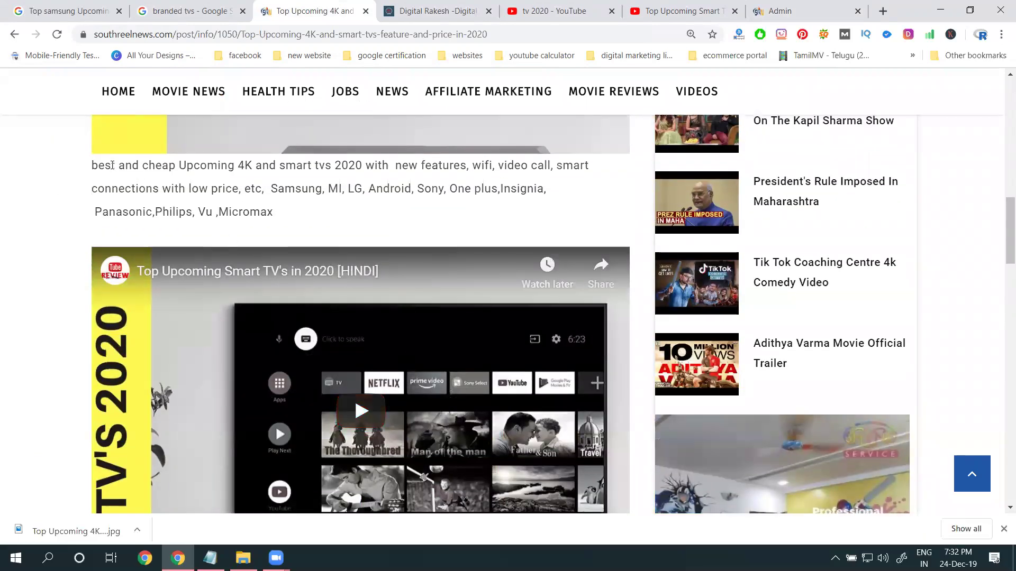
{"action": "double_click", "coordinate": [95, 166]}
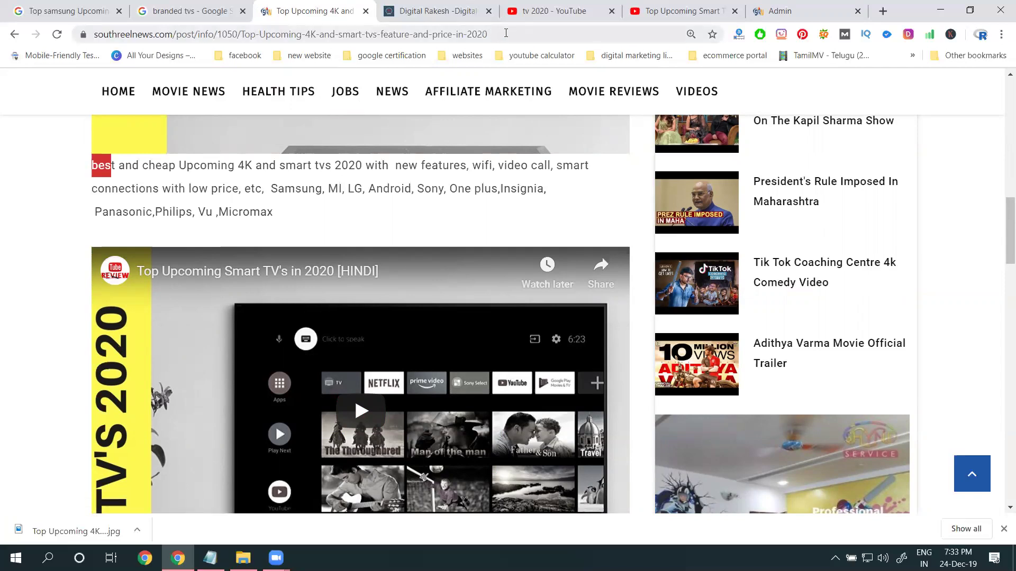
{"action": "left_click_drag", "start_coordinate": [505, 34], "coordinate": [241, 36]}
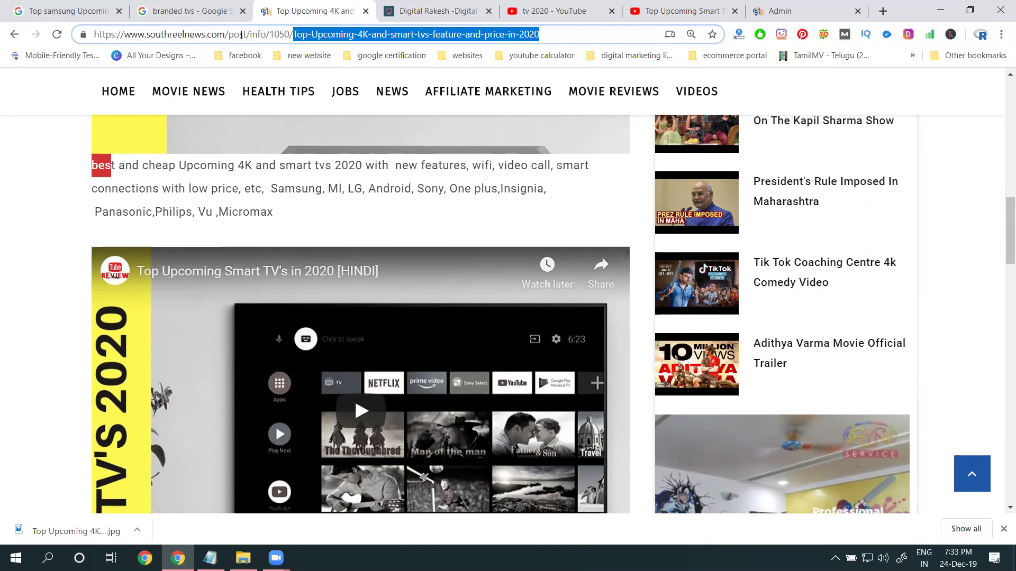
- Go back to the admin Posts list and open an empty Add New Post form
{"action": "left_click", "coordinate": [790, 11]}
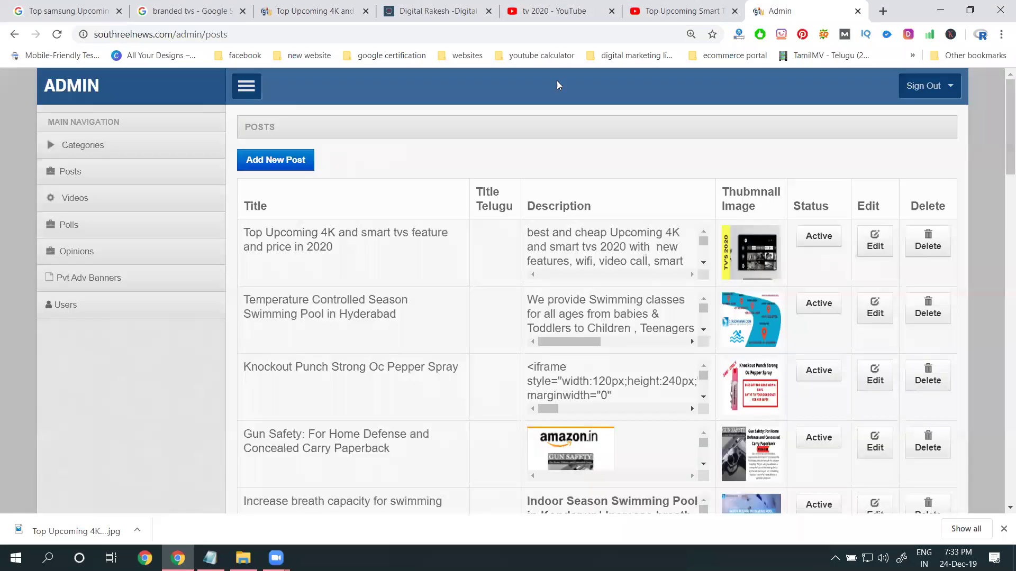
{"action": "left_click", "coordinate": [276, 159]}
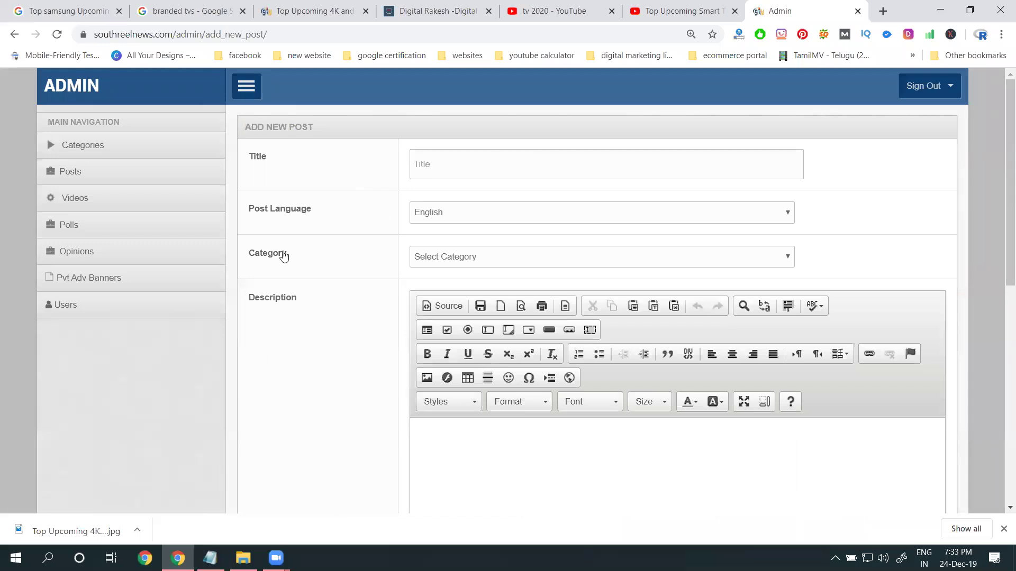
{"action": "scroll", "coordinate": [317, 261], "scroll_direction": "down", "scroll_amount": 5}
{"action": "scroll", "coordinate": [397, 285], "scroll_direction": "down", "scroll_amount": 3}
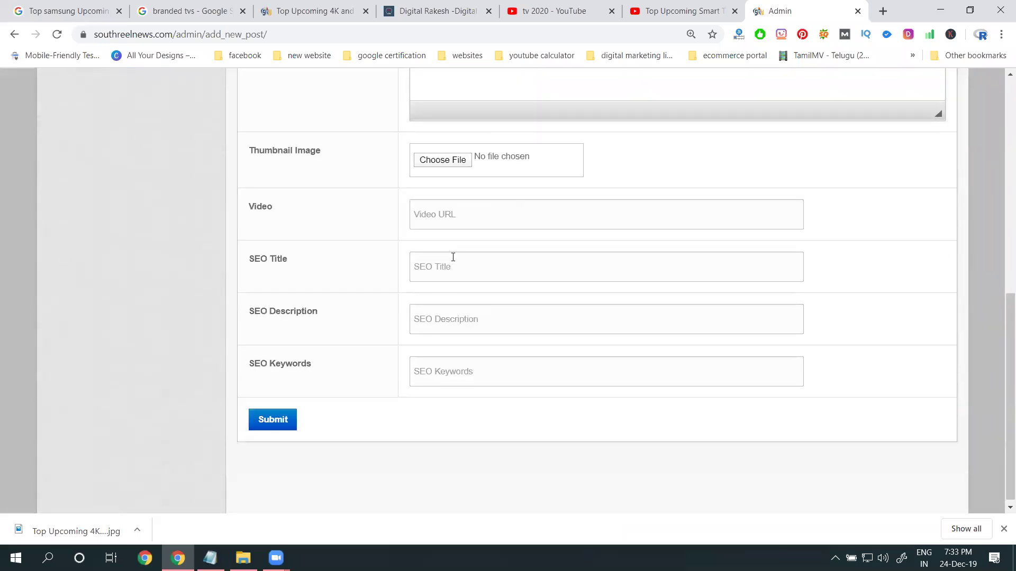